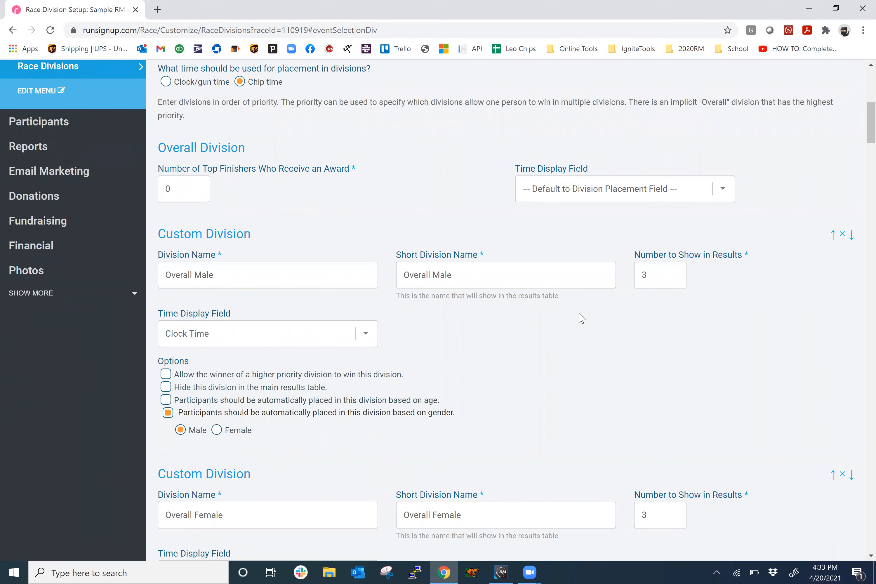
# Step: Review the 5K custom divisions from the overall male and female awards down to the 10-19 age groups
pyautogui.scroll(-4, 264, 407)
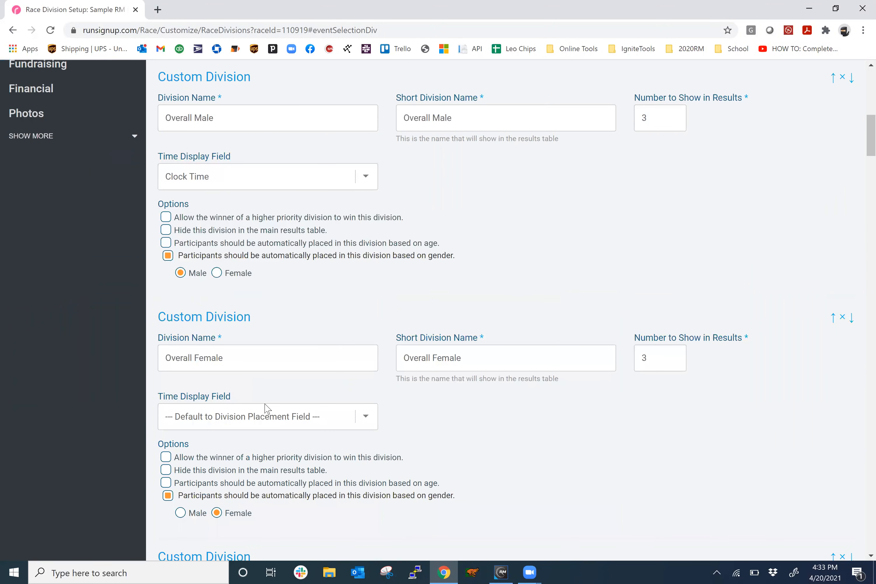
pyautogui.scroll(-2, 352, 434)
pyautogui.scroll(-7, 352, 434)
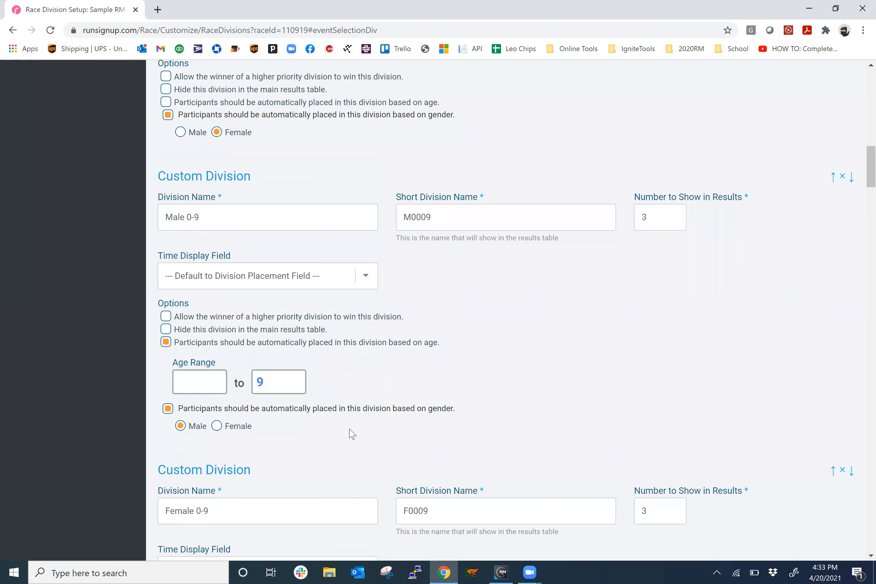
pyautogui.scroll(-15, 352, 434)
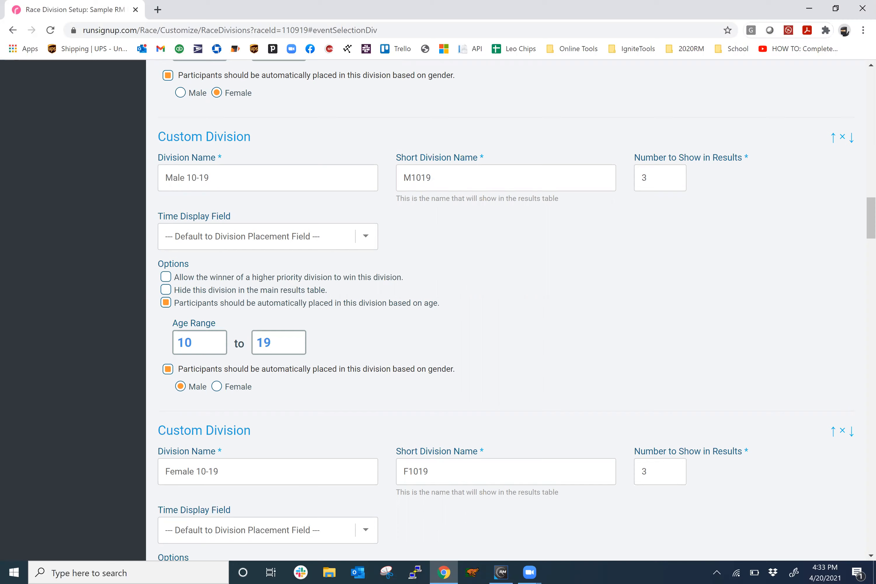
# Step: Switch to RM Timing and pull the entrants for the Sample RM Posting event from RunSignup through Entrant Import
pyautogui.click(810, 8)
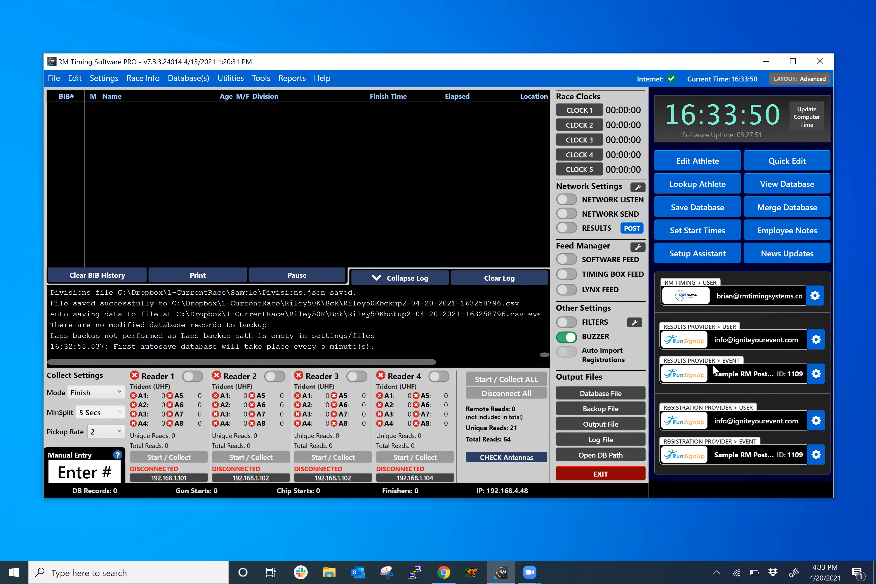
pyautogui.click(151, 79)
pyautogui.click(112, 146)
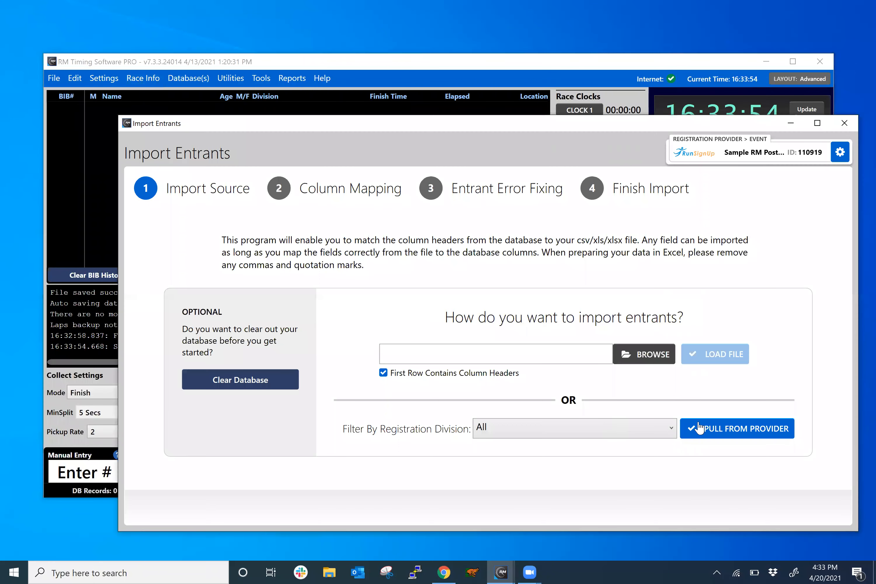
pyautogui.click(700, 428)
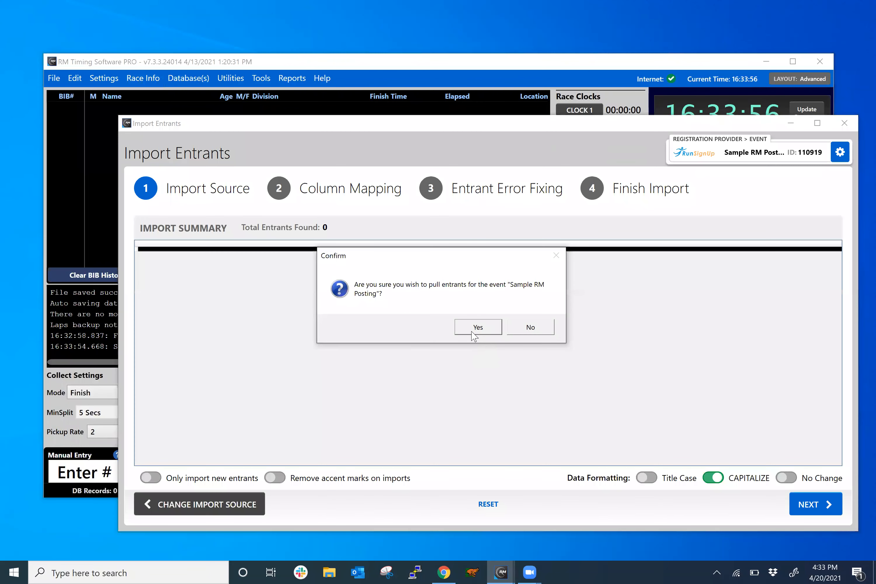
pyautogui.click(474, 331)
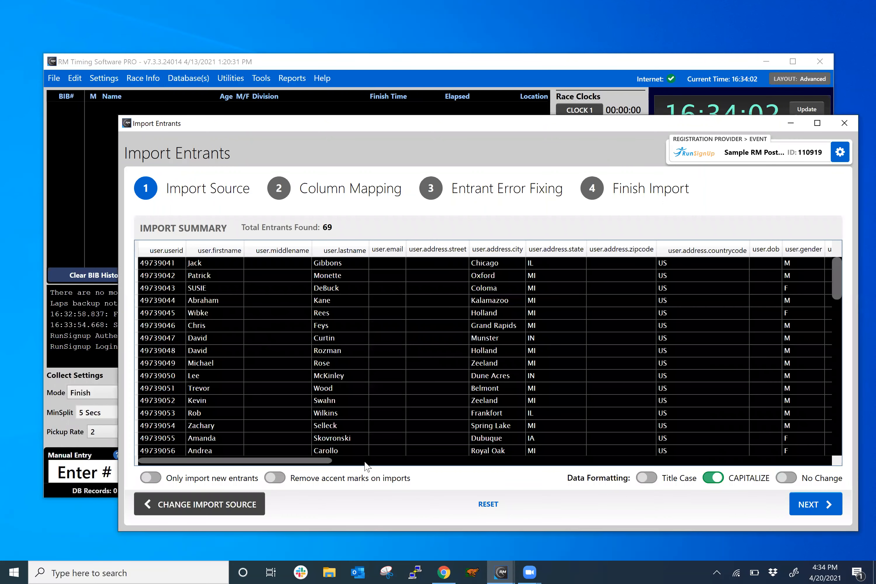
# Step: Check the pulled entrant columns and import the entrants with the suggested column mapping
pyautogui.hscroll(5, 522, 477)
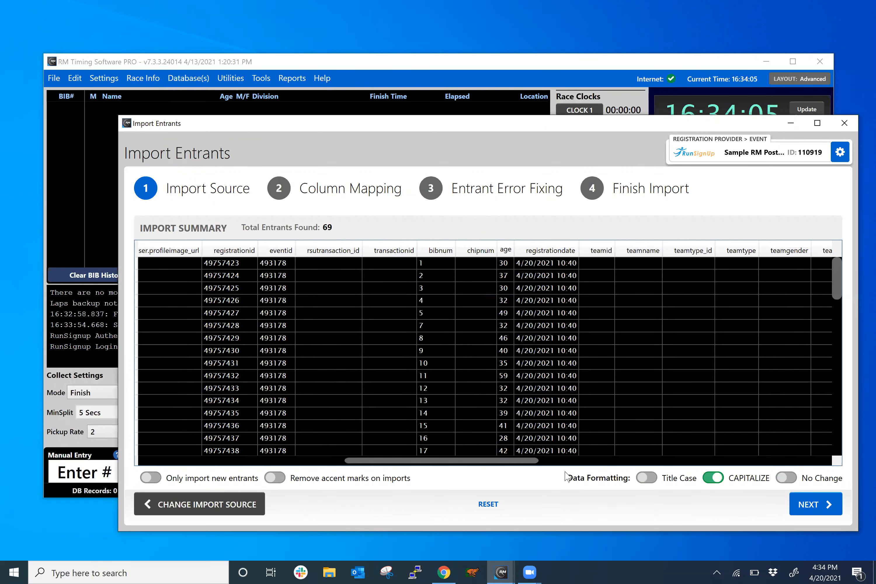
pyautogui.hscroll(5, 528, 483)
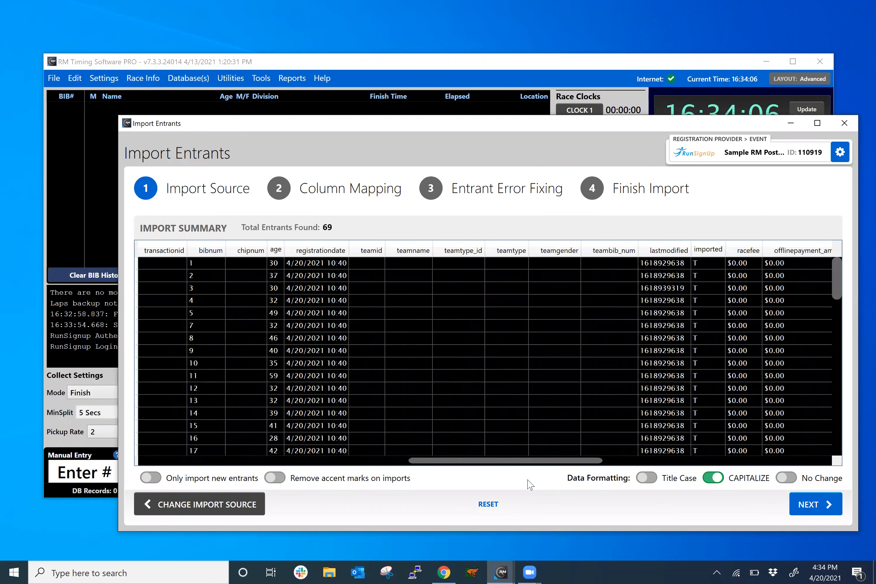
pyautogui.hscroll(-2, 522, 482)
pyautogui.hscroll(-5, 467, 443)
pyautogui.hscroll(1, 240, 281)
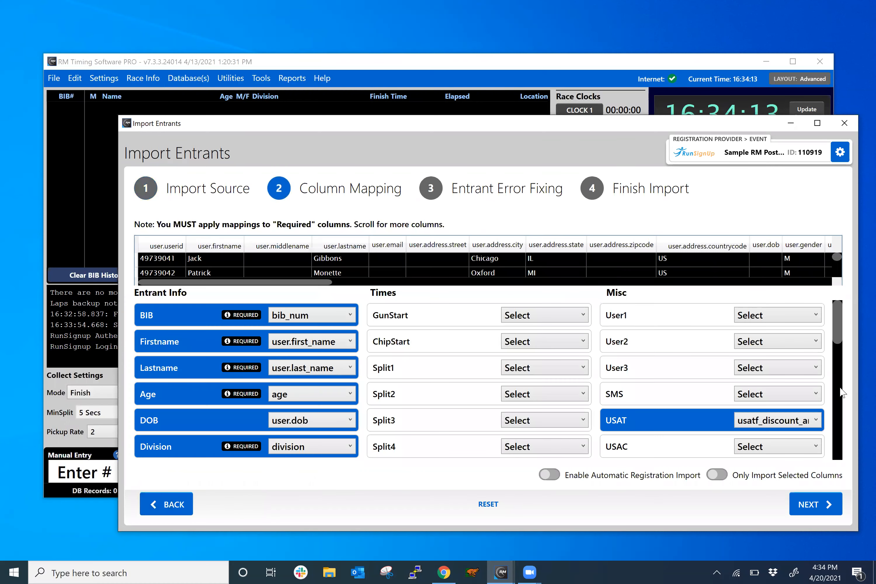
pyautogui.click(843, 394)
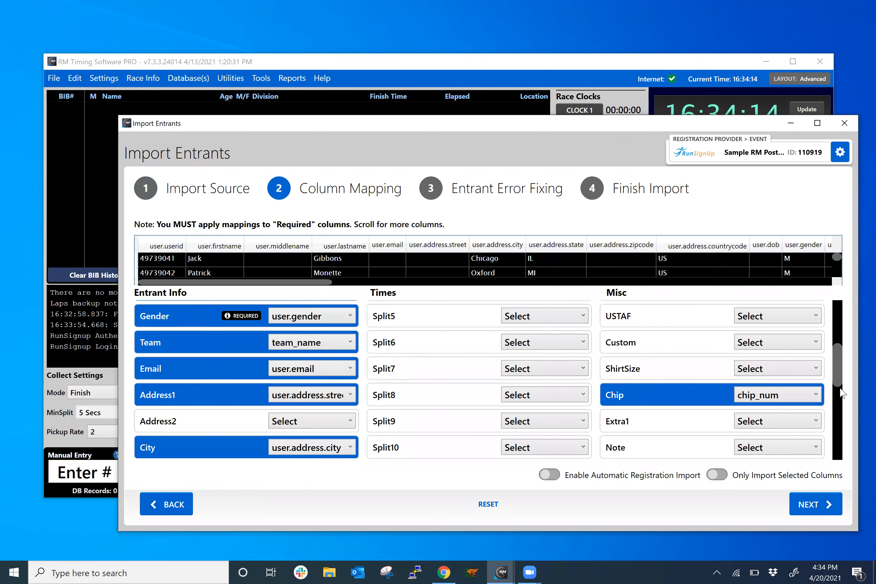
pyautogui.click(804, 504)
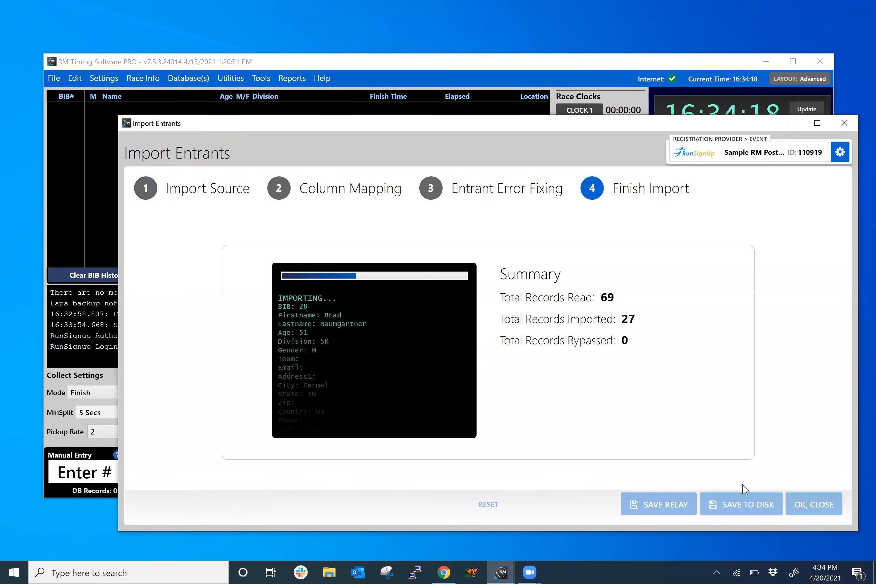
# Step: Save the imported database to disk as the CSV file sampleDBv1 in the Sample folder and close the import
pyautogui.click(743, 494)
pyautogui.click(745, 497)
pyautogui.click(449, 327)
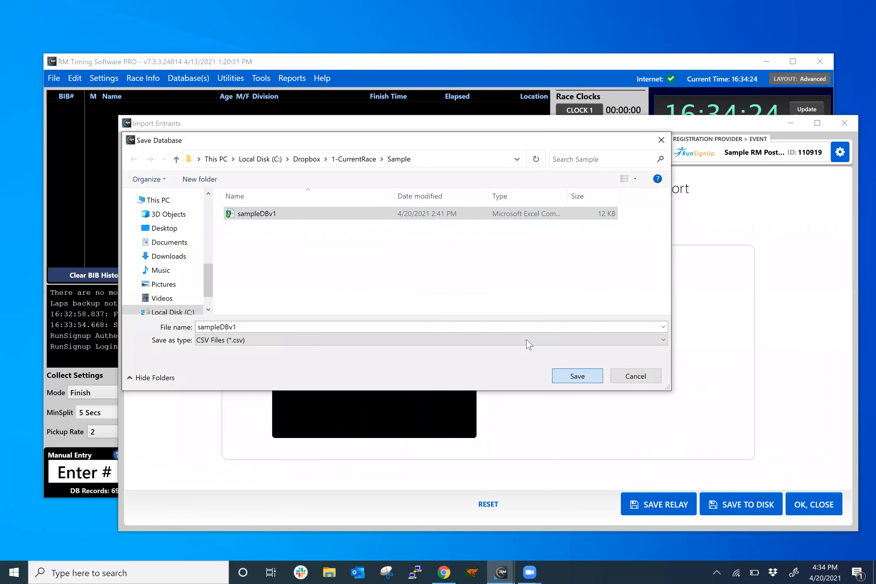
pyautogui.press('Return')
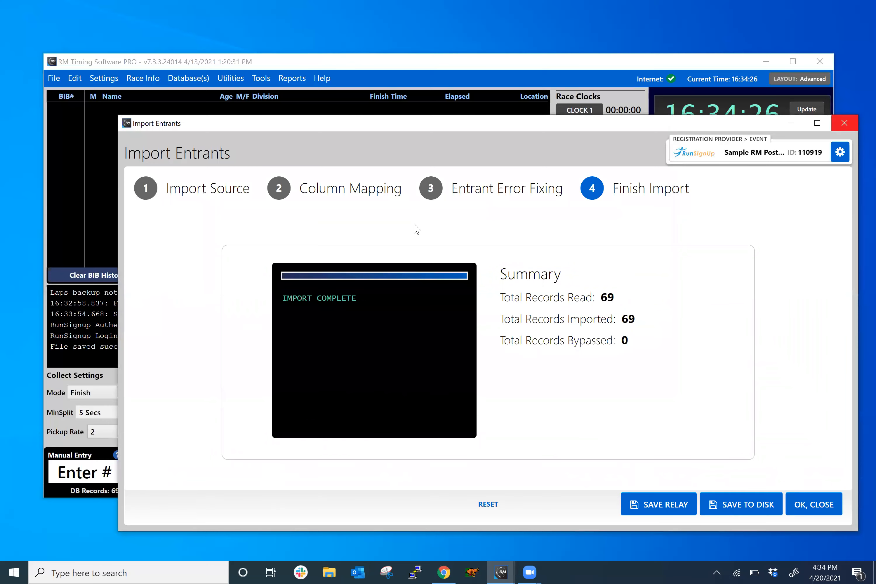
pyautogui.click(845, 123)
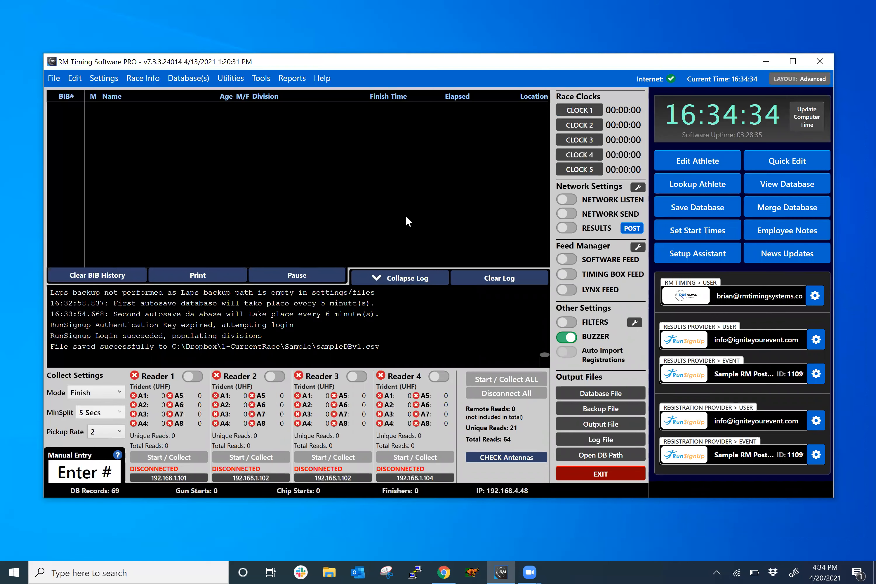
# Step: Map the 5K division to the provider's 5K event in Divisions Settings and save the divisions file
pyautogui.click(145, 79)
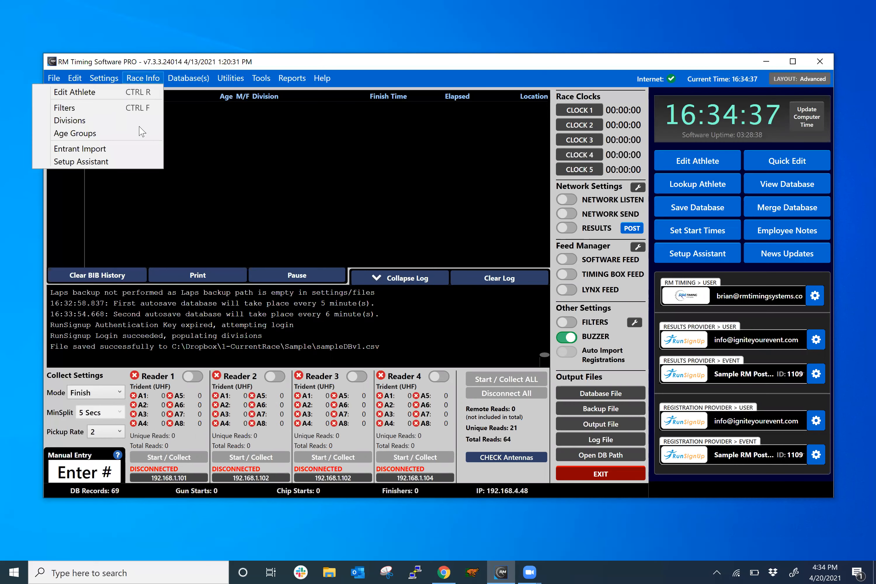
pyautogui.click(139, 121)
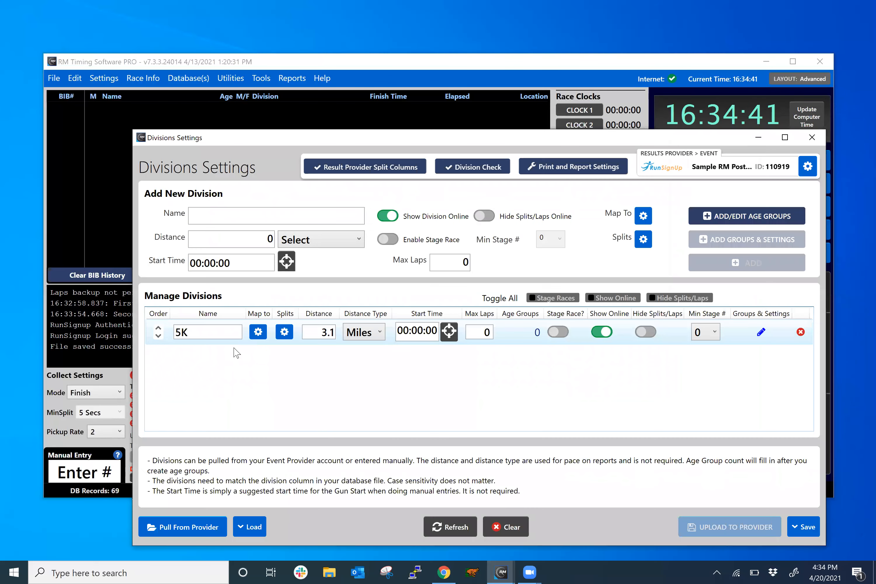
pyautogui.click(258, 331)
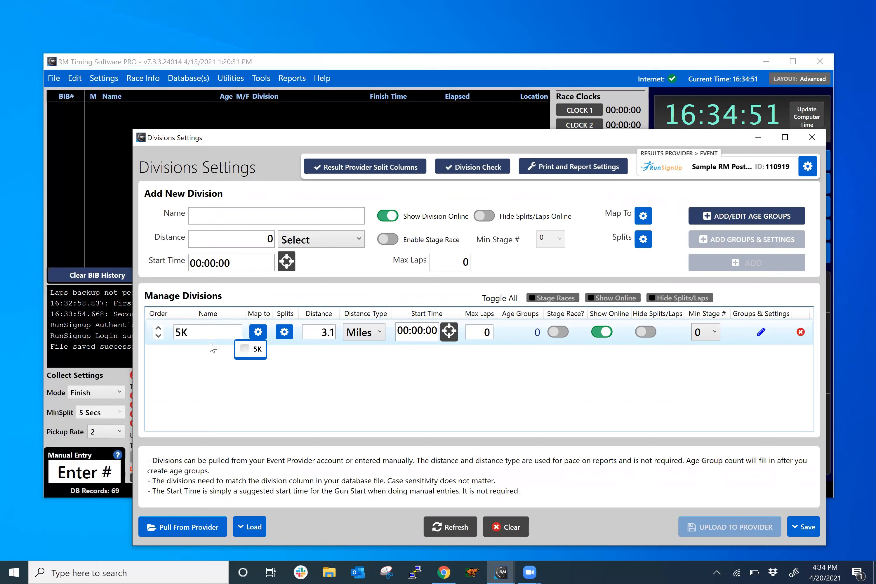
pyautogui.click(246, 349)
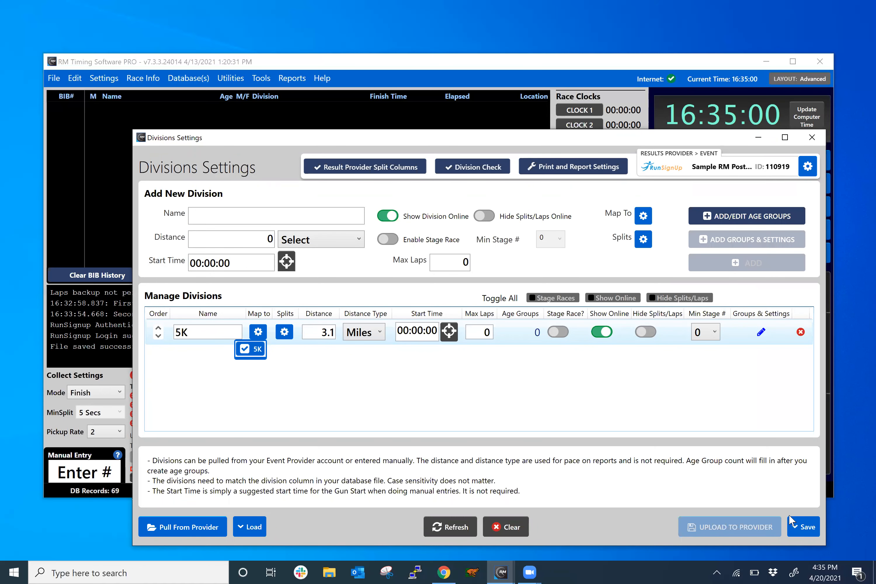
pyautogui.click(803, 526)
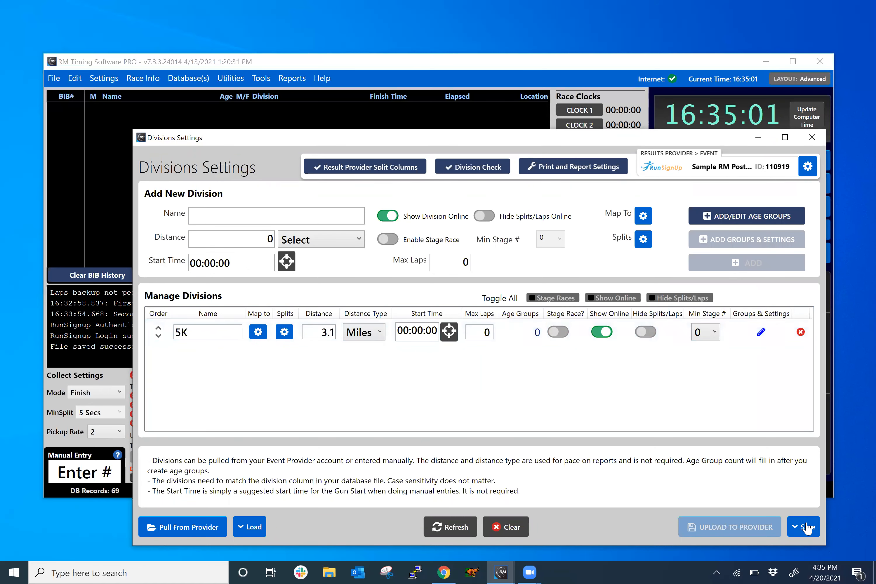
pyautogui.click(770, 474)
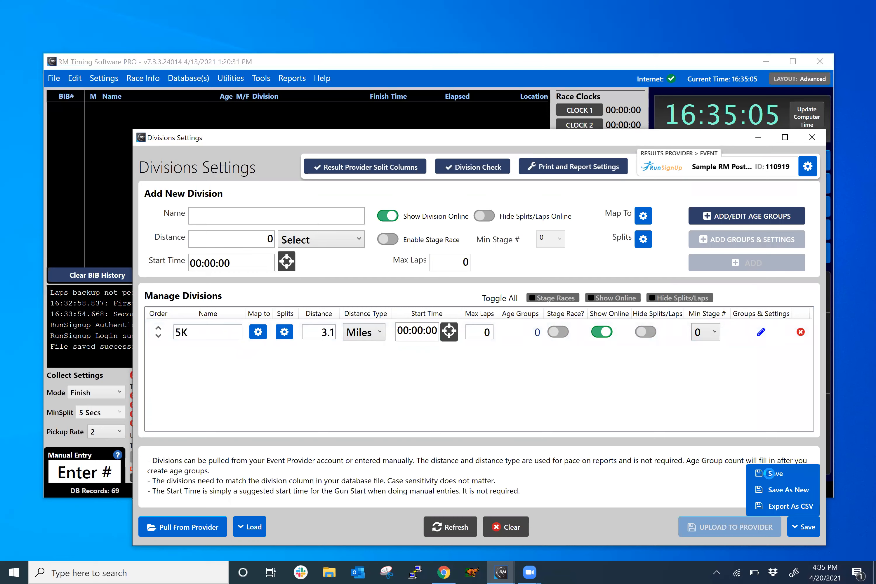
pyautogui.click(535, 327)
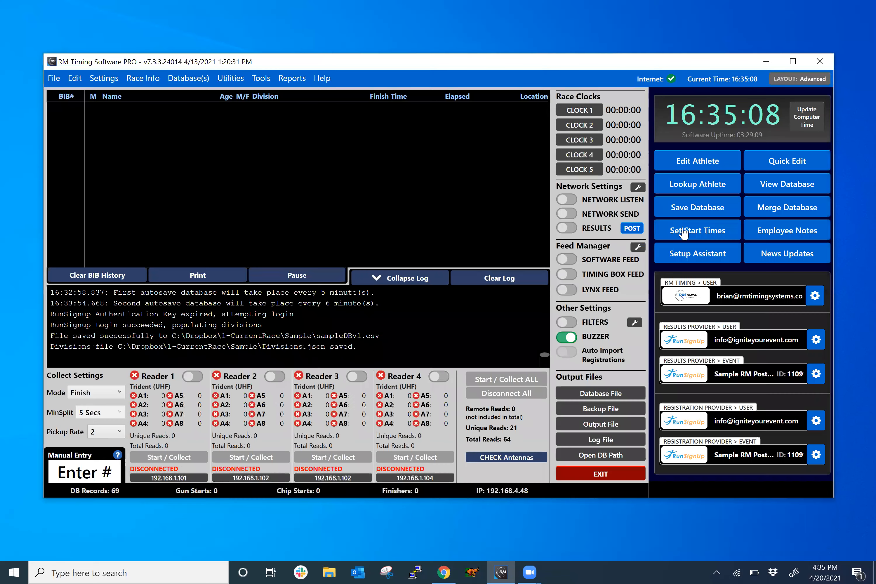
# Step: Apply a gun start time of 16:25:11 per division to the 5K
pyautogui.click(759, 122)
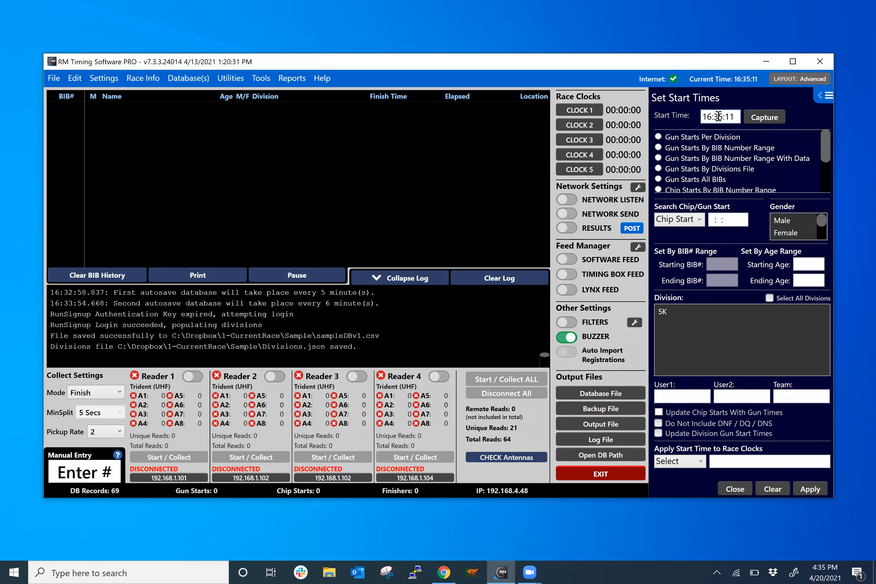
pyautogui.click(719, 117)
pyautogui.press('BackSpace')
pyautogui.write('2')
pyautogui.click(697, 136)
pyautogui.click(673, 312)
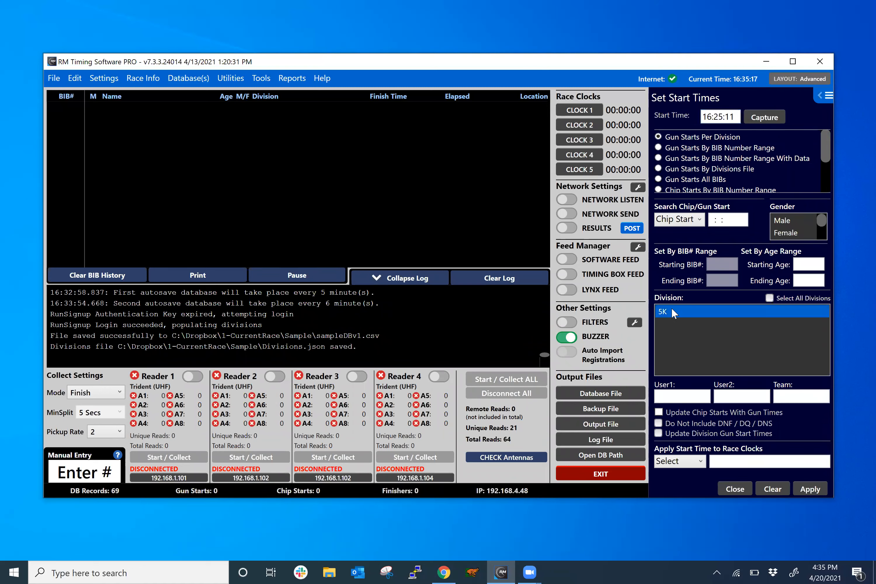
pyautogui.click(811, 489)
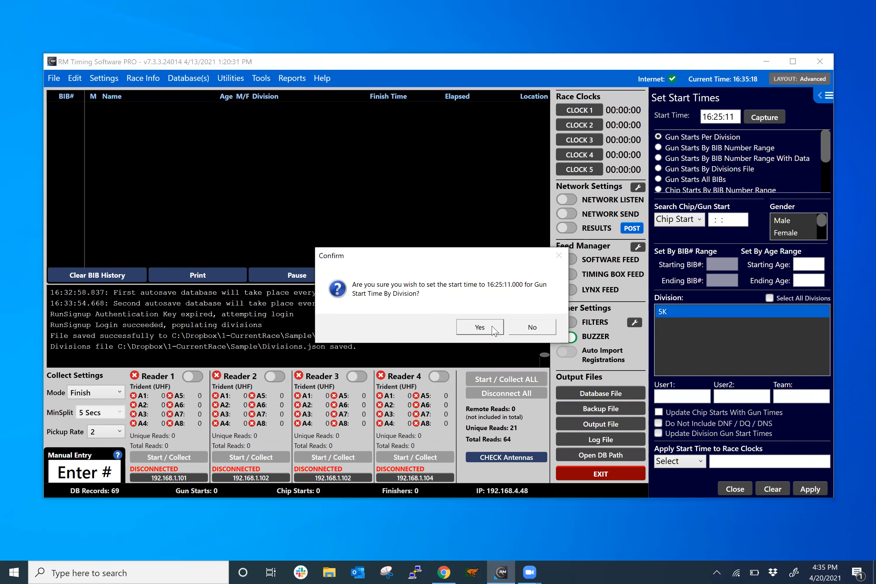
pyautogui.click(493, 327)
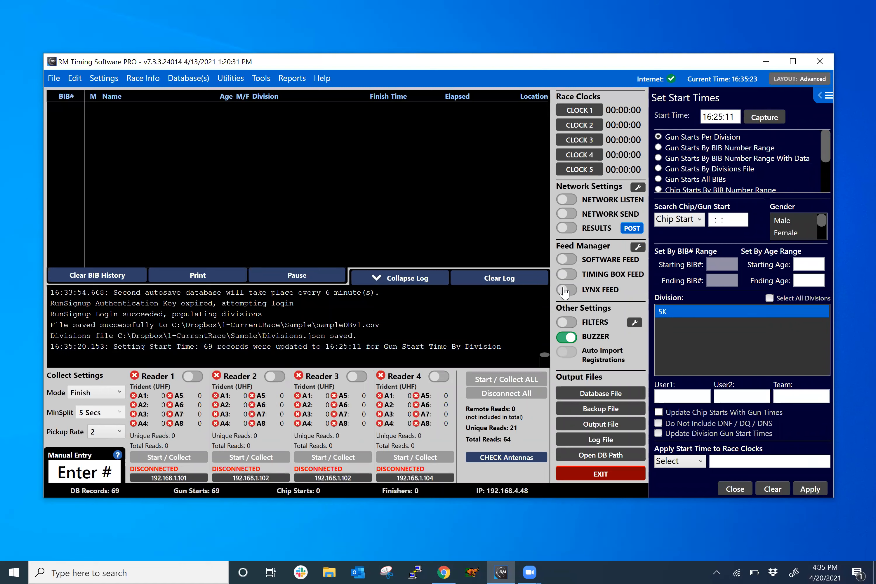
# Step: Record manual finishes for bibs 3, 4, 5, 7, 8, 9, 1, 13, 45, 56 and 67, in that order
pyautogui.click(75, 468)
pyautogui.write('3')
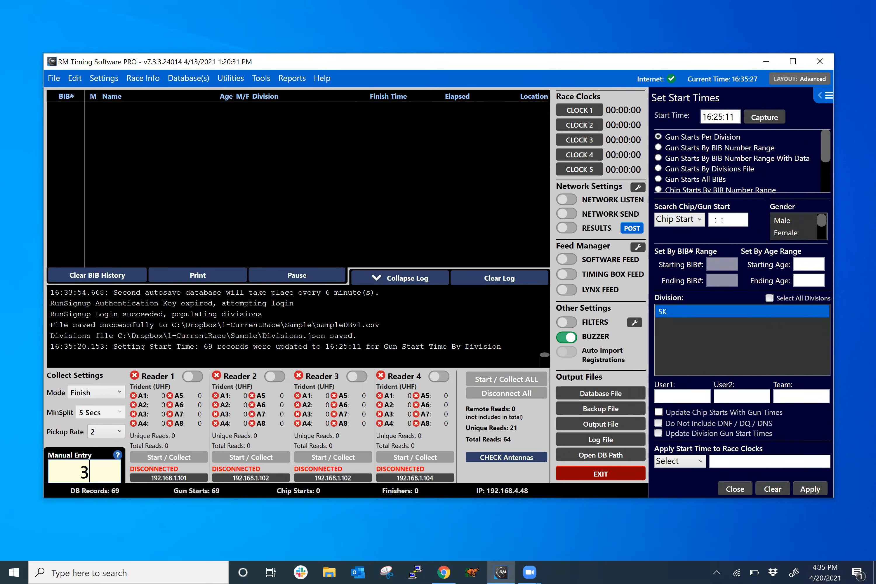
pyautogui.press('Return')
pyautogui.write('4')
pyautogui.press('Return')
pyautogui.write('5')
pyautogui.press('Return')
pyautogui.write('7')
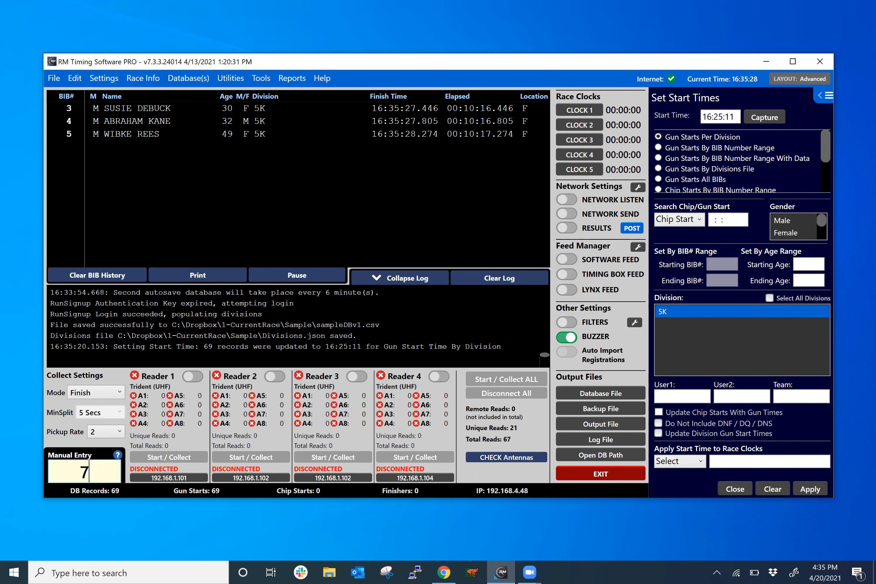
pyautogui.press('Return')
pyautogui.write('8')
pyautogui.press('Return')
pyautogui.write('9')
pyautogui.press('Return')
pyautogui.write('1')
pyautogui.press('Return')
pyautogui.write('13')
pyautogui.press('Return')
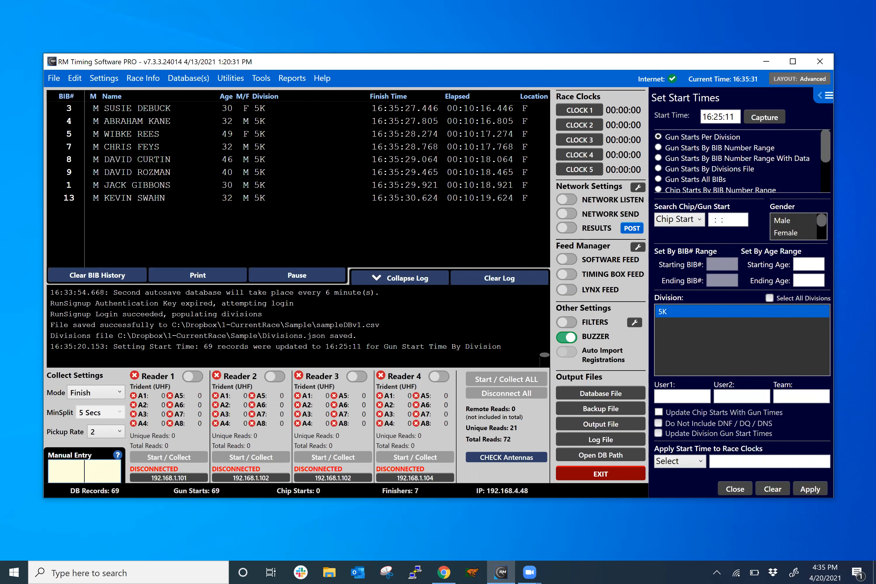
pyautogui.write('45')
pyautogui.press('Return')
pyautogui.write('56')
pyautogui.press('Return')
pyautogui.write('67')
pyautogui.press('Return')
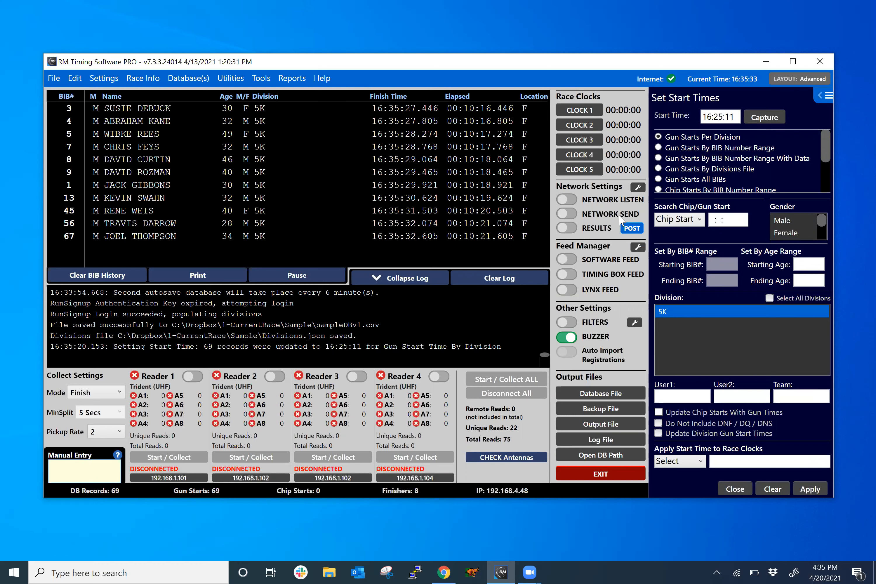
# Step: Post the race results to RunSignup and dismiss the resulting message
pyautogui.click(632, 228)
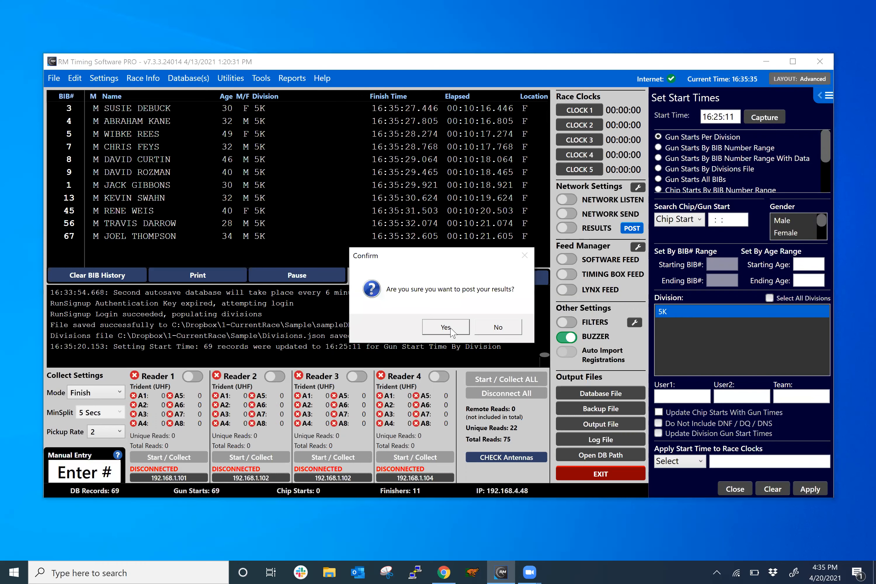
pyautogui.click(451, 329)
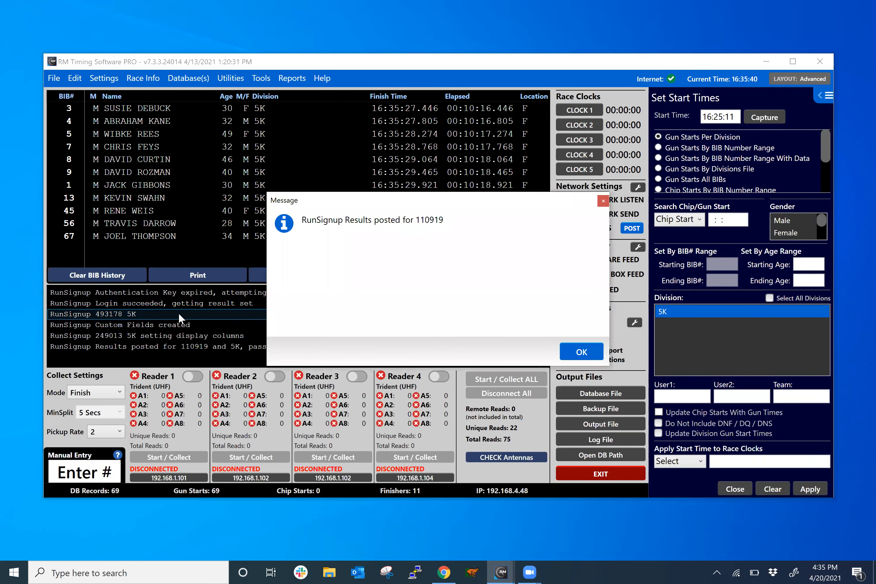
pyautogui.click(566, 357)
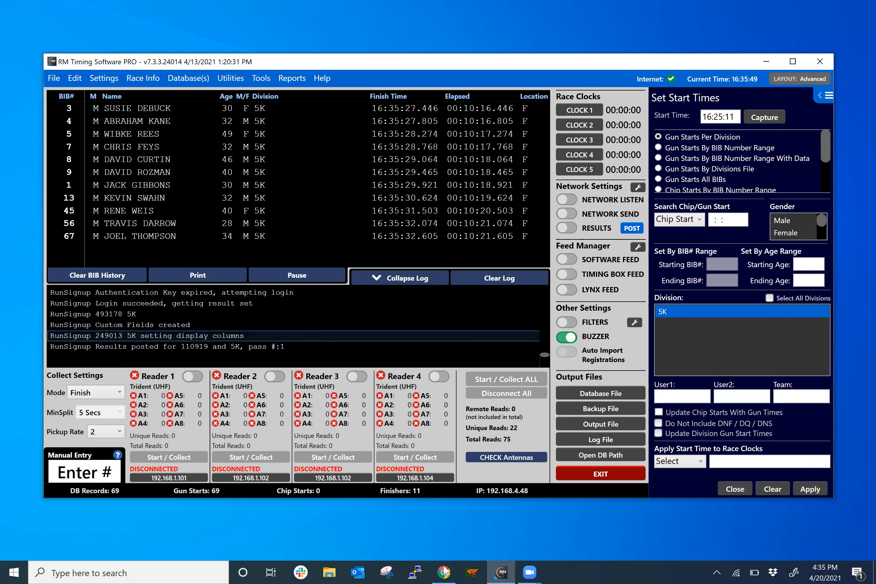
# Step: Switch to the browser, open the race website's 5K results and filter them to the Overall Male division
pyautogui.hotkey('alt', 'Tab')
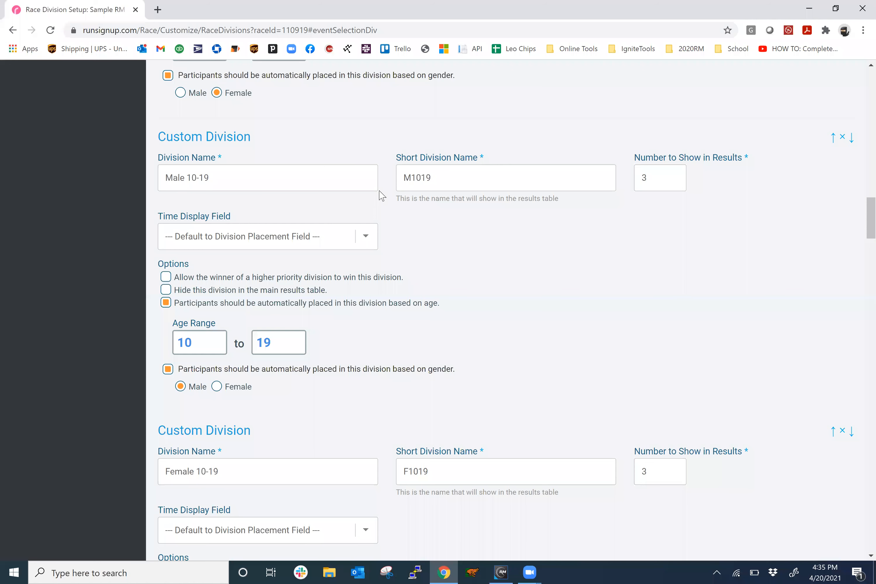
pyautogui.scroll(20, 724, 130)
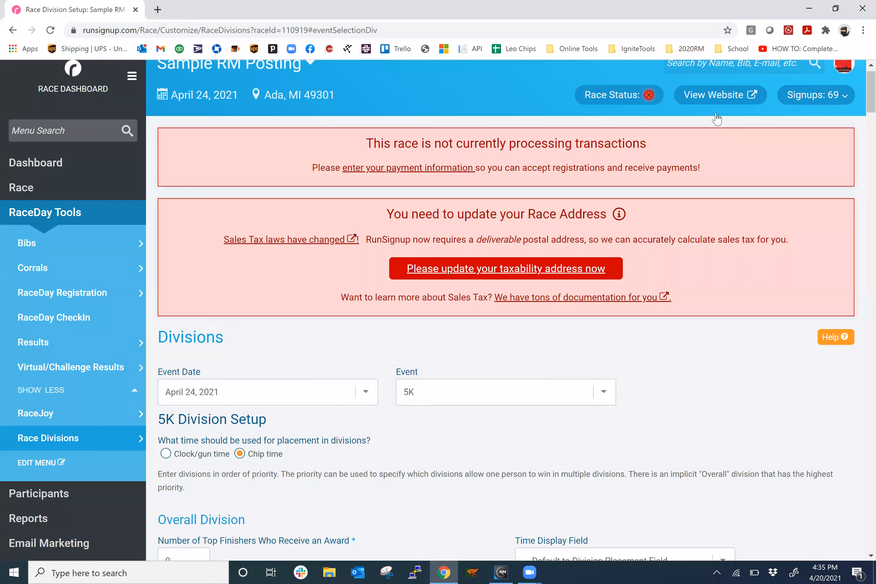
pyautogui.click(720, 114)
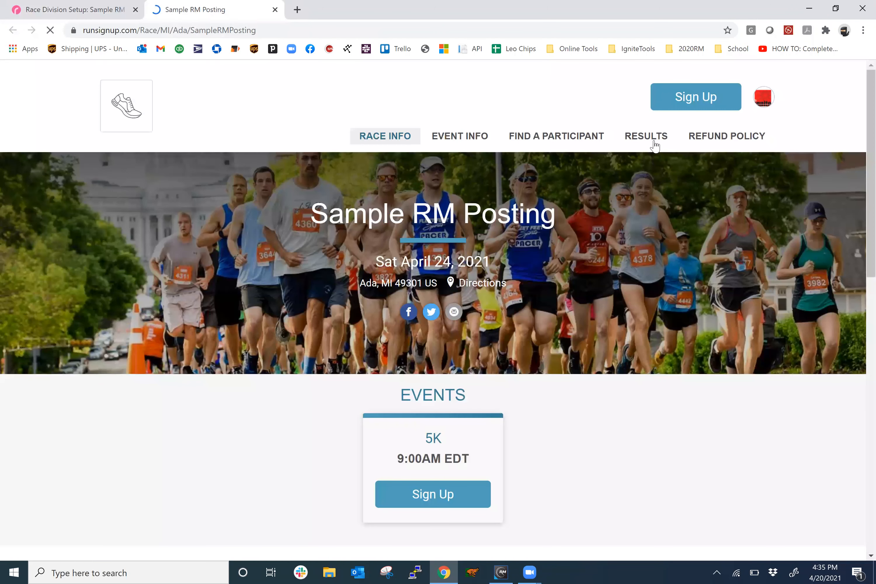
pyautogui.click(655, 143)
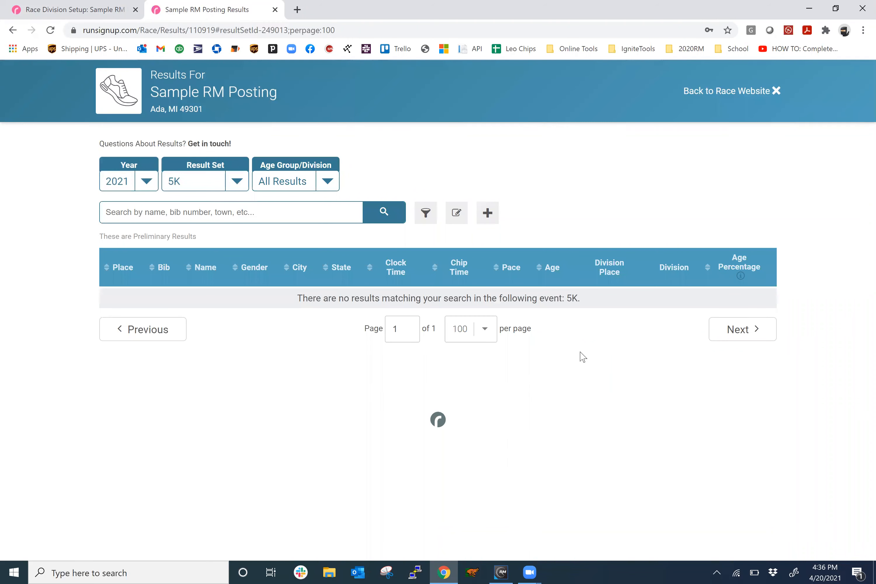
pyautogui.click(335, 186)
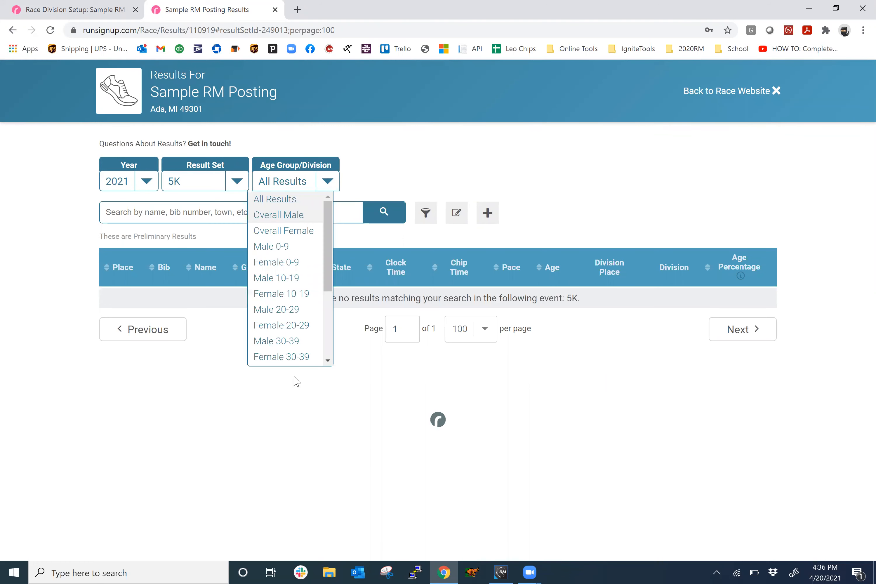
pyautogui.press('Return')
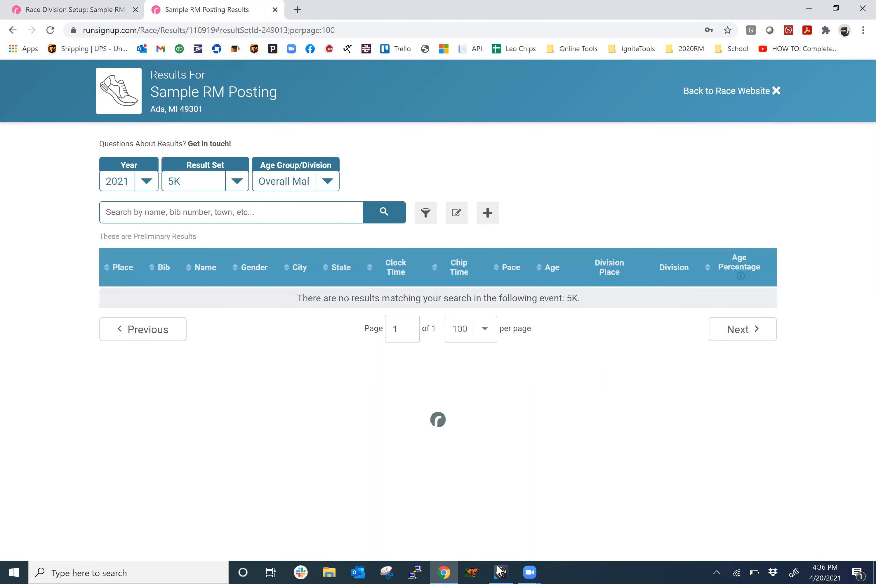
# Step: Switch to RM Timing, examine the RunSignup posting entries at the end of the log file, and close it
pyautogui.hotkey('alt', 'Tab')
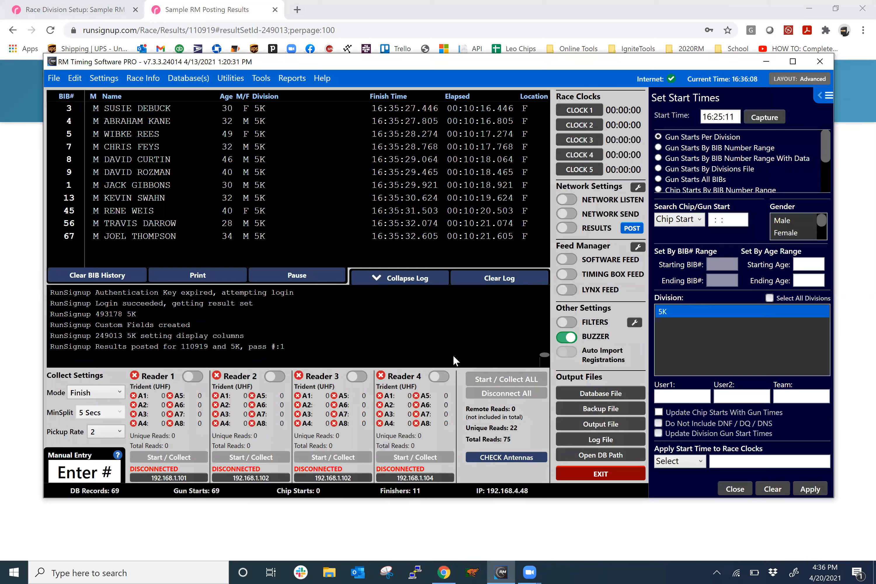
pyautogui.click(602, 446)
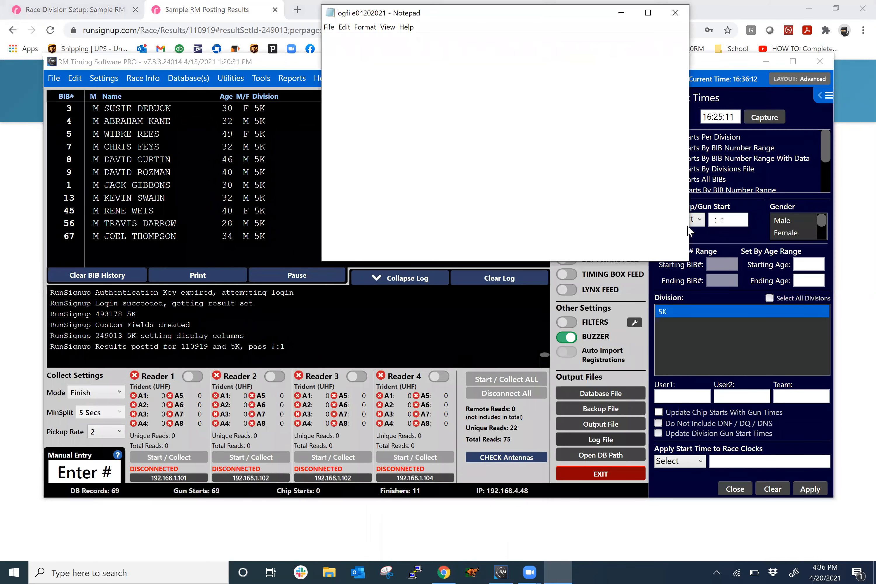
pyautogui.scroll(-15, 477, 249)
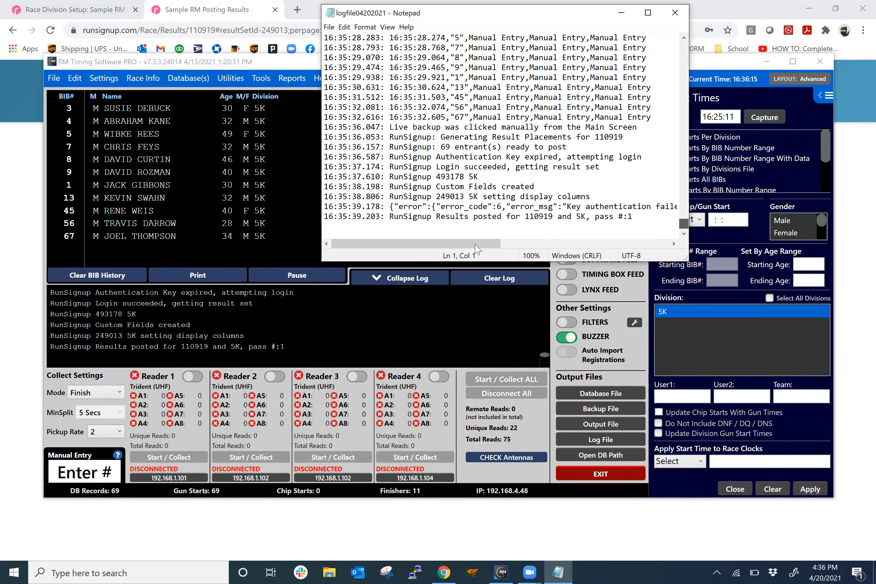
pyautogui.hscroll(3, 490, 249)
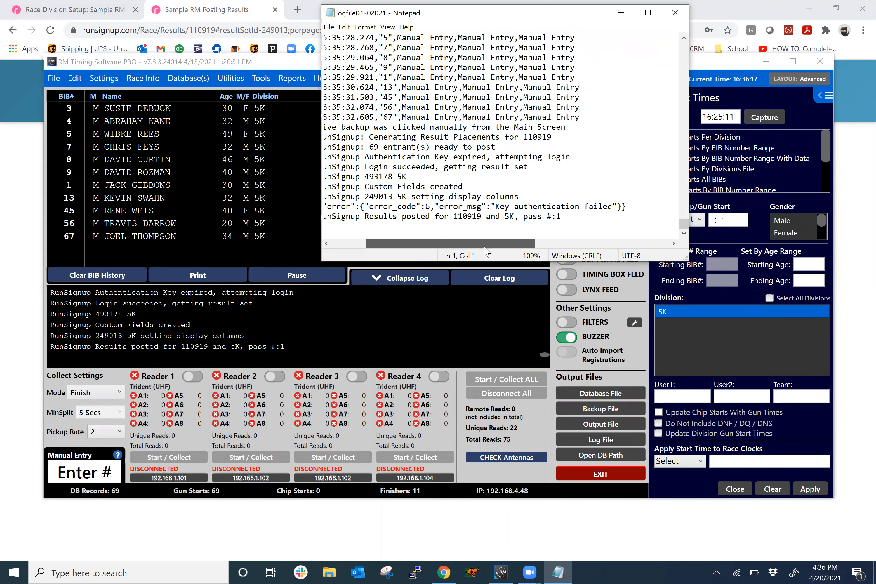
pyautogui.moveTo(447, 247); pyautogui.dragTo(413, 247)
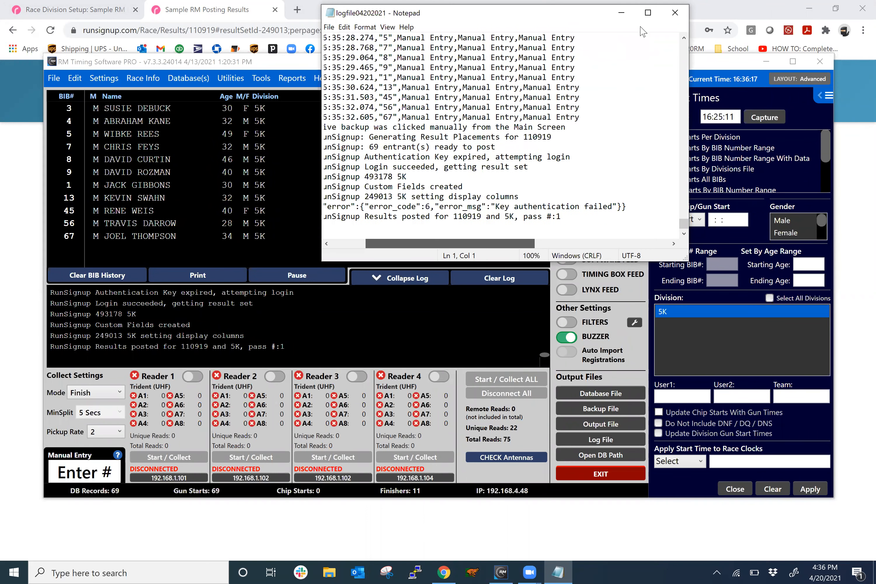
pyautogui.click(671, 17)
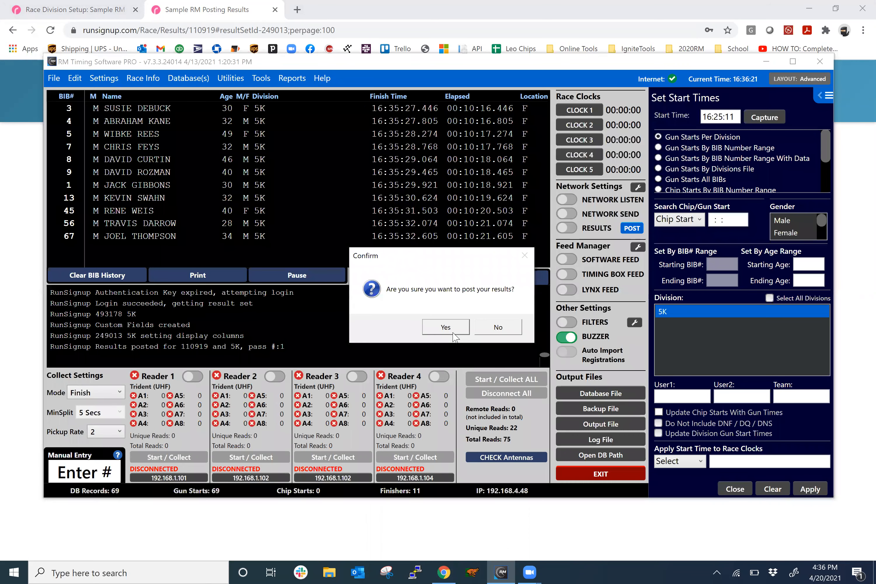
# Step: Repost the race results to RunSignup and reload the 5K results page in the browser
pyautogui.click(451, 332)
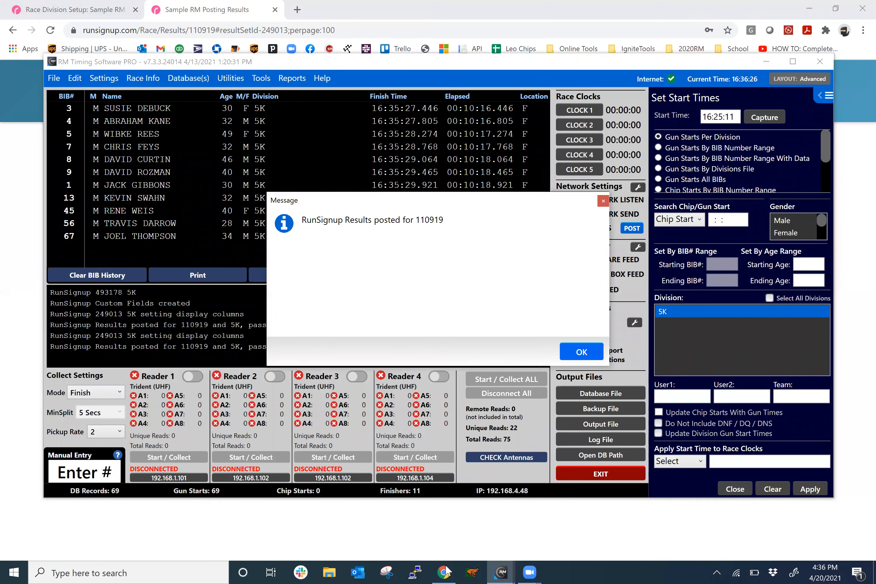
pyautogui.click(177, 27)
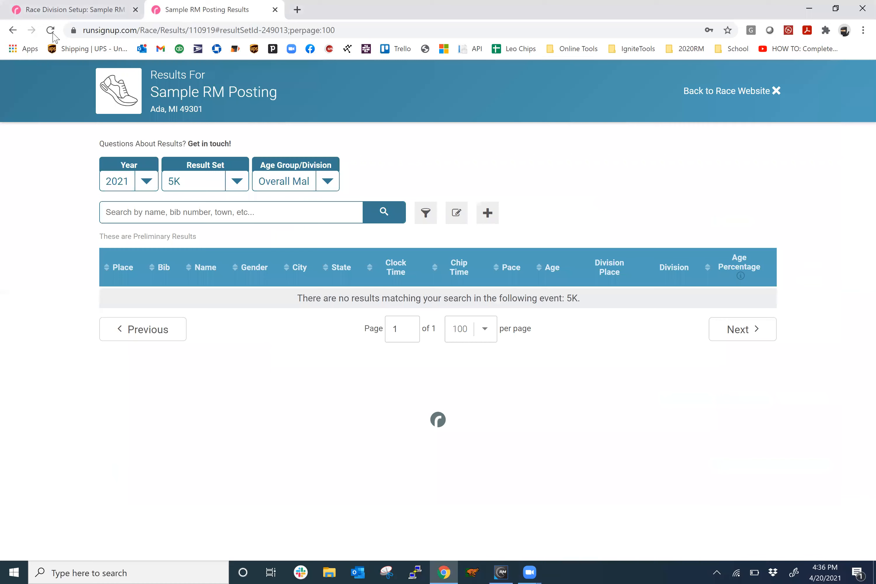
pyautogui.press('F5')
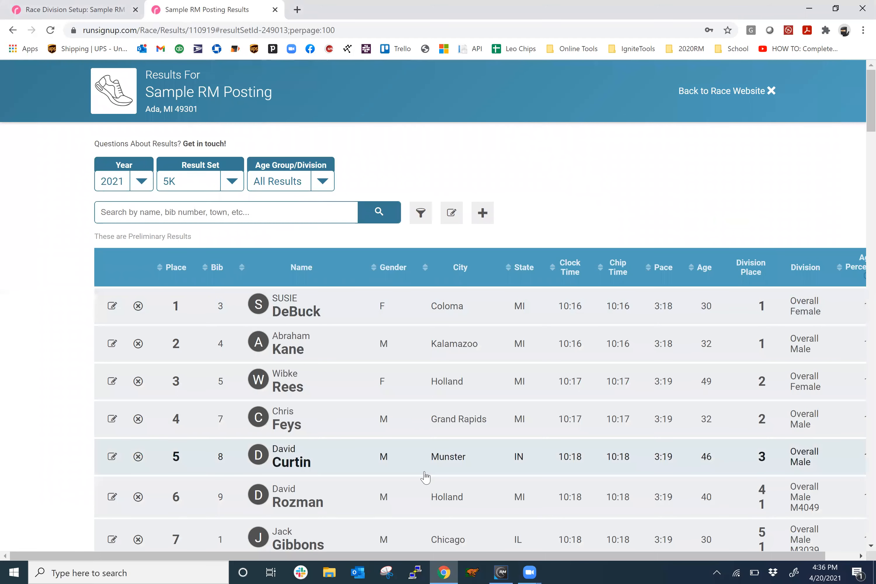
# Step: Review the finishers' division places and divisions in the posted 5K results
pyautogui.scroll(-2, 425, 477)
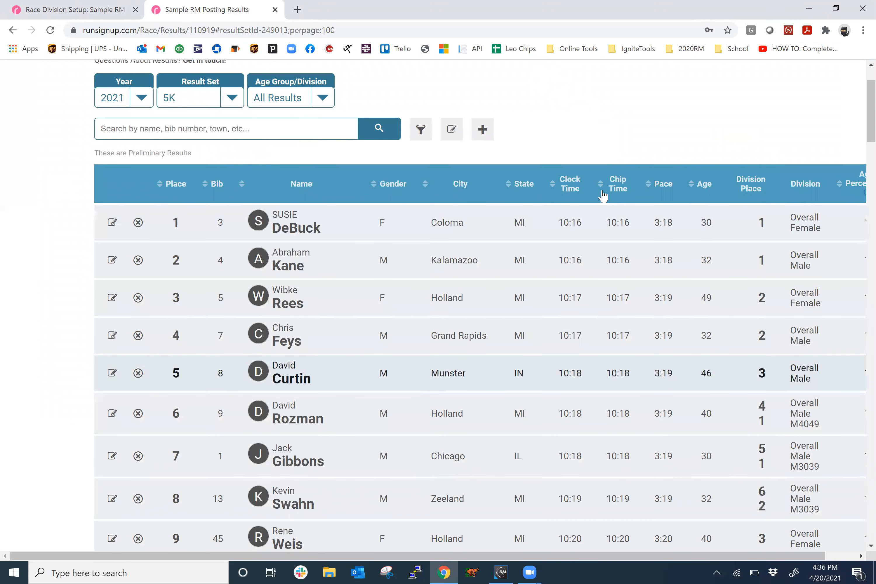
pyautogui.scroll(-1, 657, 180)
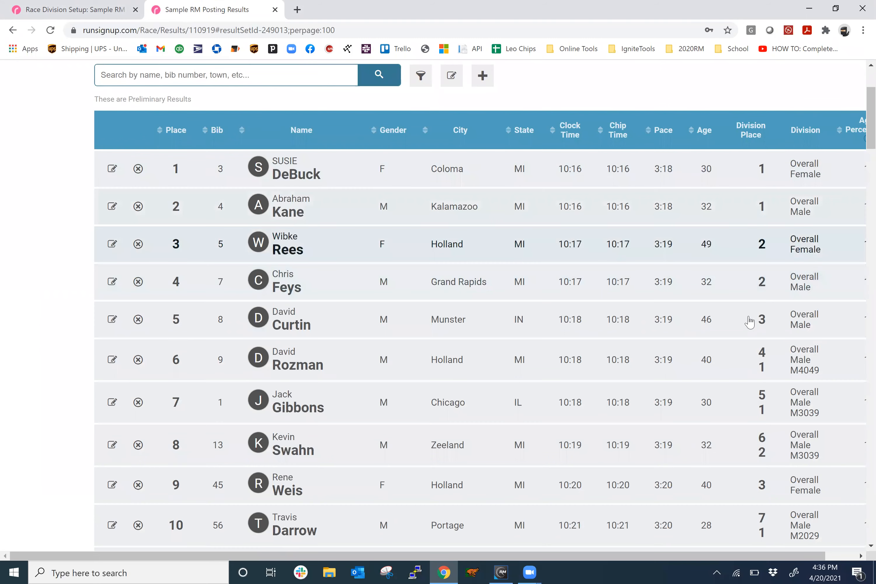
pyautogui.scroll(-3, 750, 322)
pyautogui.scroll(-2, 749, 322)
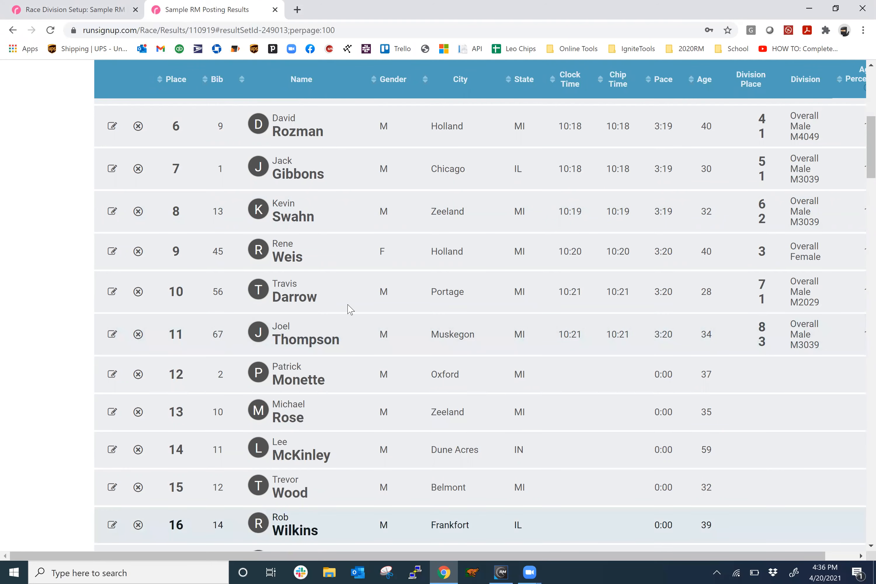
# Step: Switch to RM Timing and record manual finishes for bibs 56, 57, 34, 35, 36 and 37, in that order
pyautogui.hotkey('alt', 'Tab')
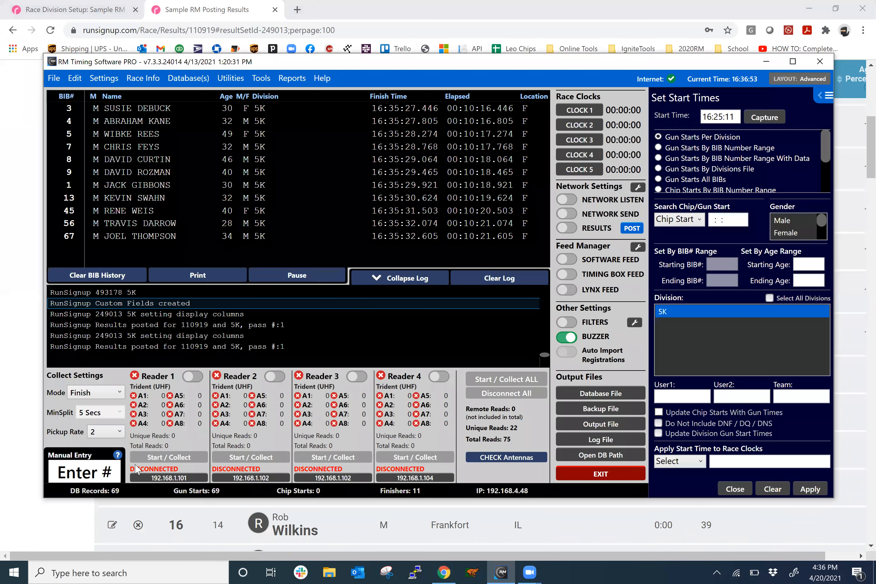
pyautogui.click(94, 476)
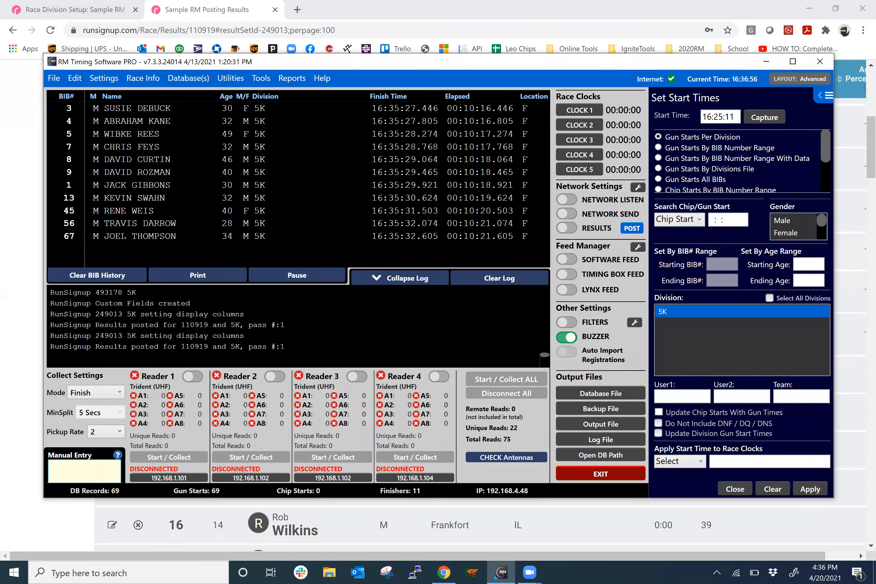
pyautogui.write('34')
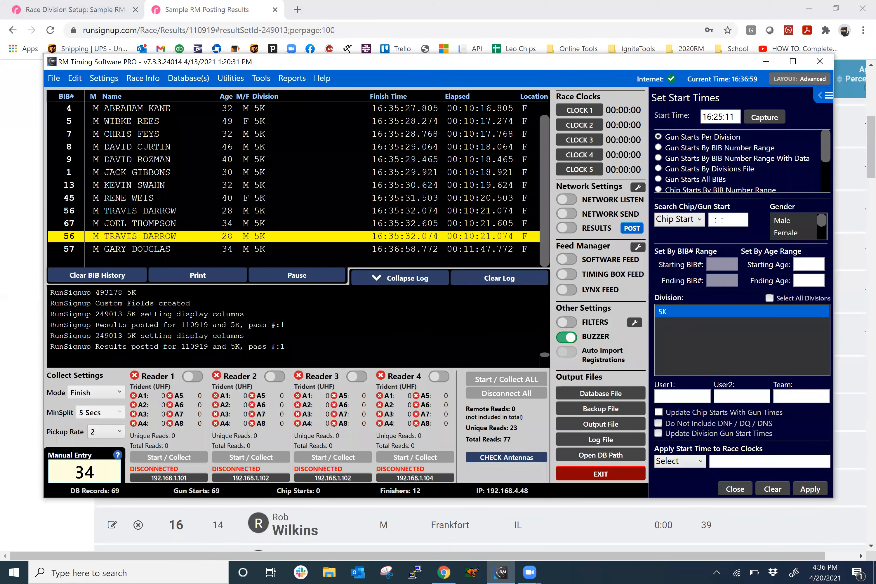
pyautogui.press('Return')
pyautogui.write('35')
pyautogui.press('Return')
pyautogui.write('36')
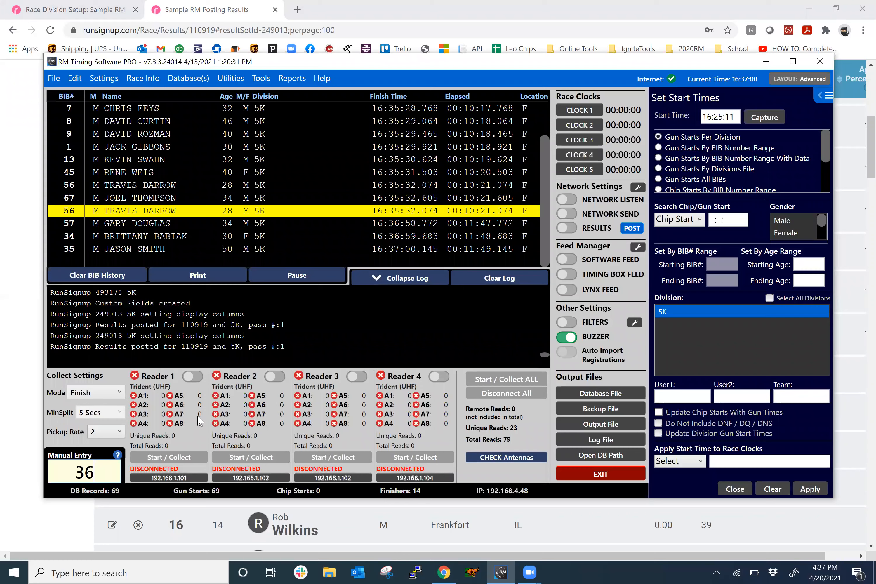
# Step: Turn automatic results posting on and back off
pyautogui.click(567, 229)
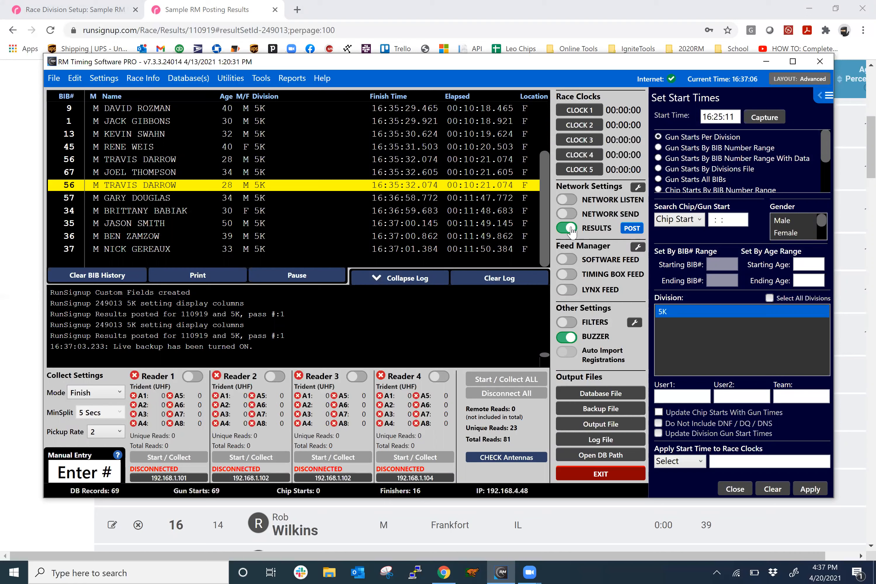
pyautogui.click(572, 230)
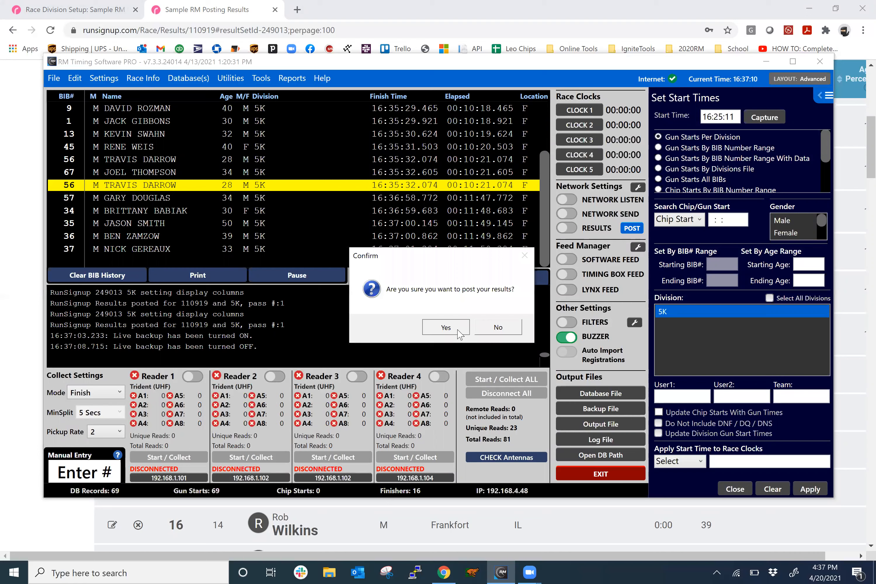
# Step: Post the additional finishes manually to RunSignup and reload the results page in the browser
pyautogui.click(446, 327)
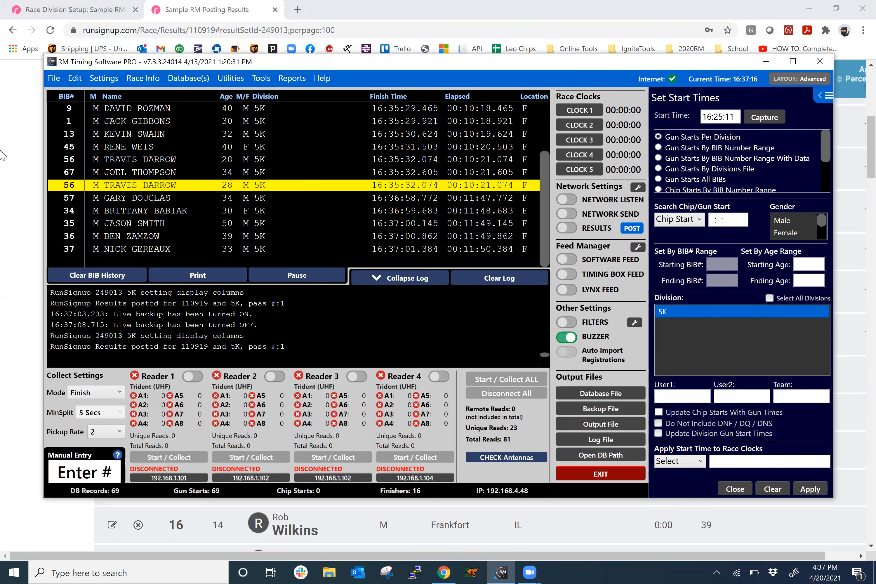
pyautogui.click(52, 33)
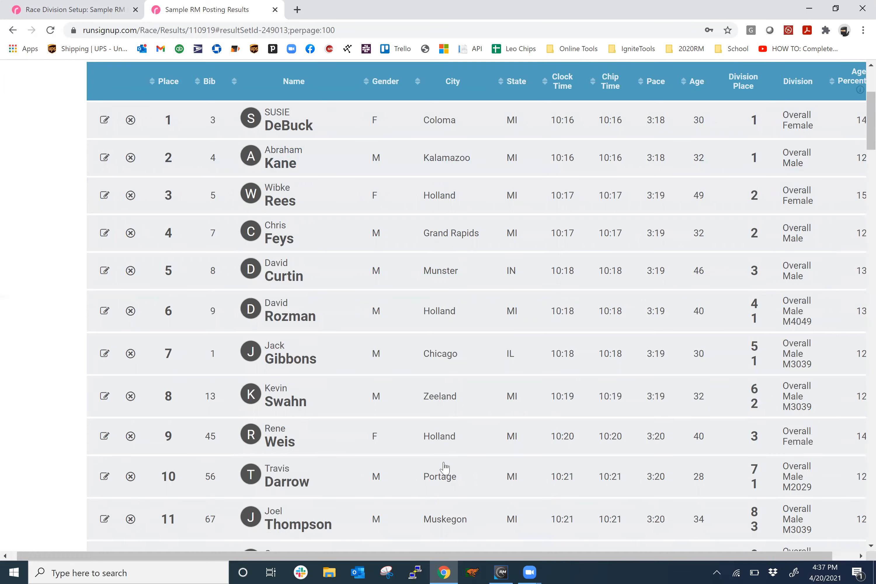
# Step: View all fields of the race database in RM Timing, examine the RegistrationId and Col35 columns, and close the database view
pyautogui.click(498, 571)
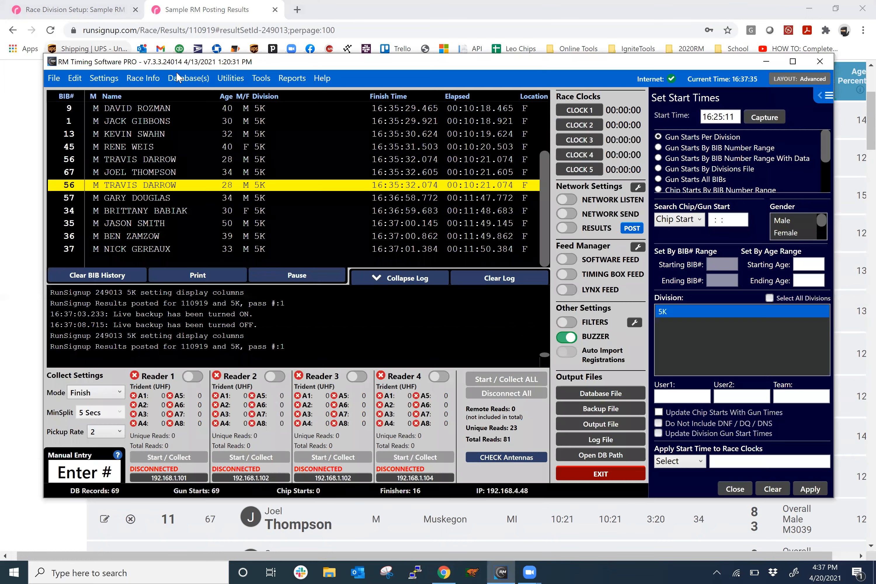
pyautogui.click(178, 77)
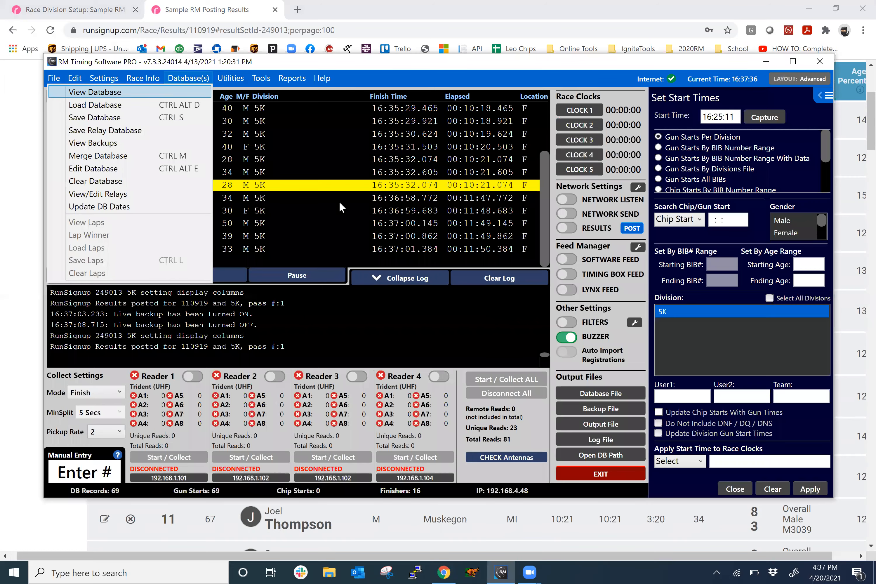
pyautogui.press('Return')
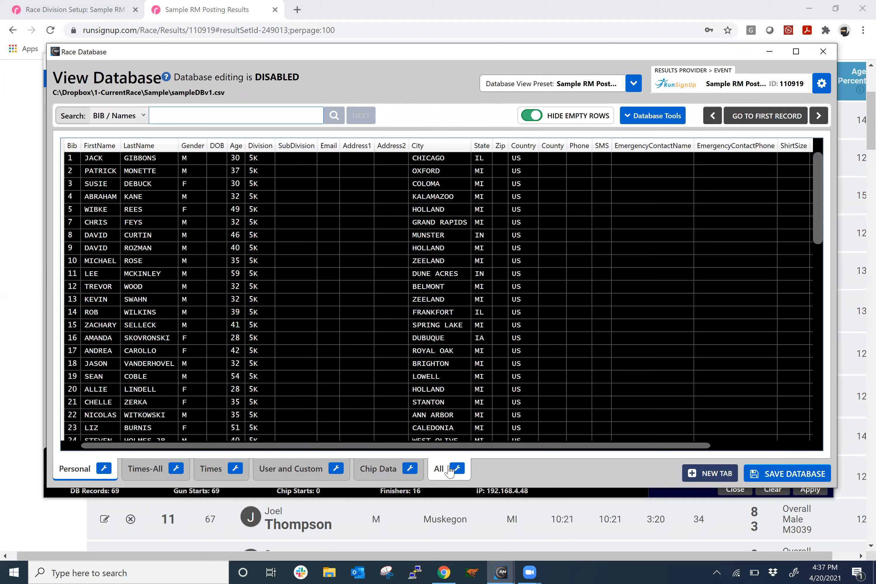
pyautogui.click(450, 471)
pyautogui.moveTo(525, 462); pyautogui.dragTo(790, 459)
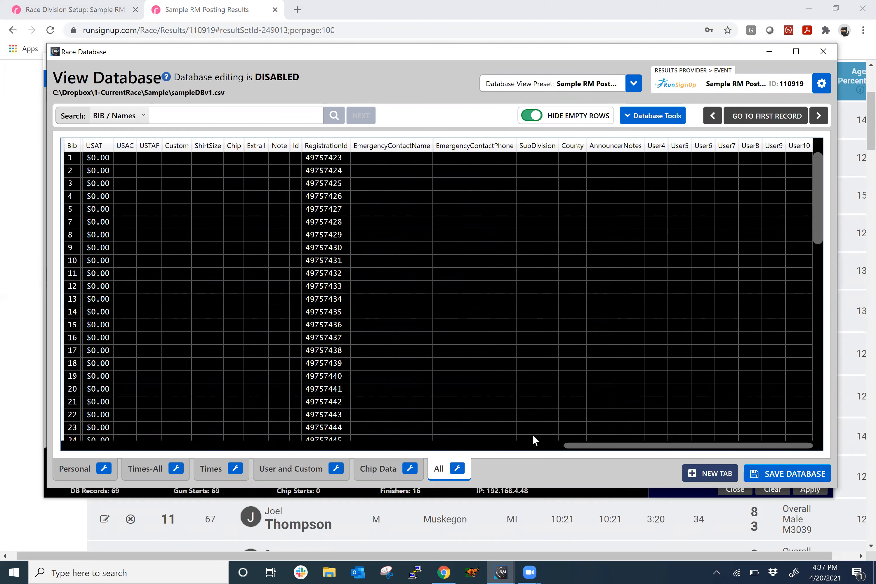
pyautogui.hscroll(-3, 534, 437)
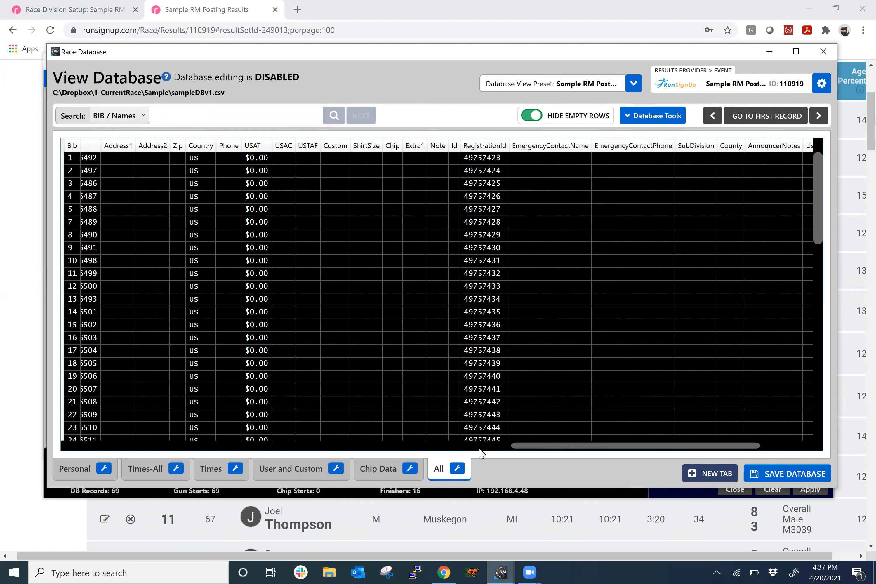
pyautogui.hscroll(-3, 278, 202)
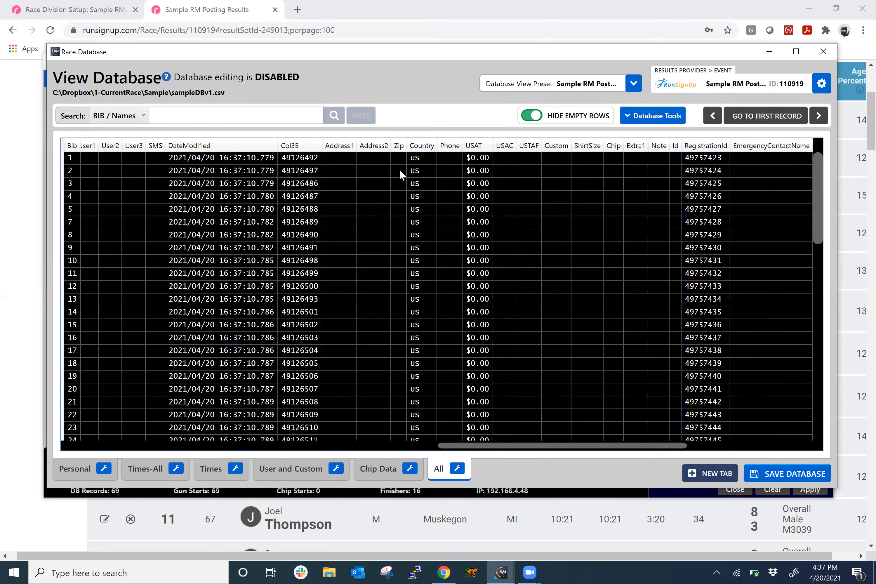
pyautogui.hscroll(-2, 403, 277)
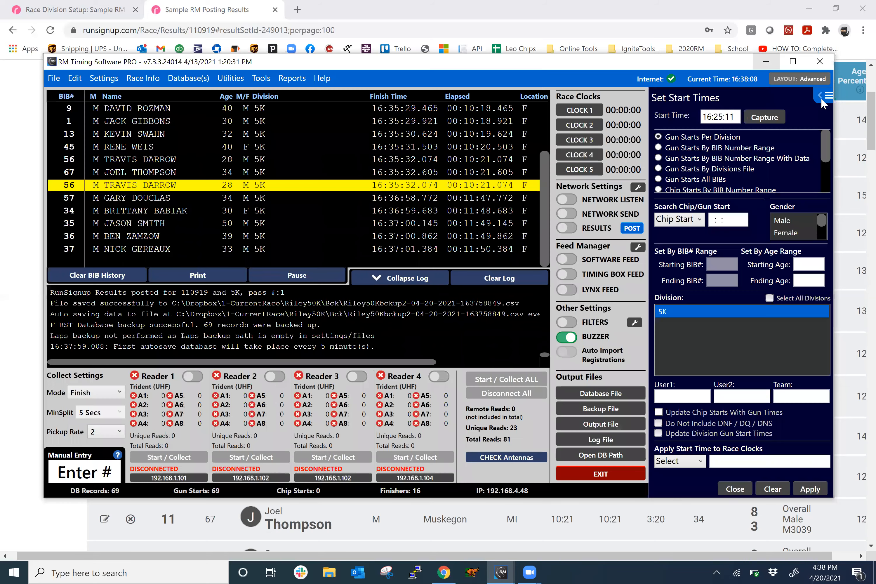
# Step: Load the record of bib 3 in Edit Athlete/Same Day Registration
pyautogui.click(821, 99)
pyautogui.click(705, 162)
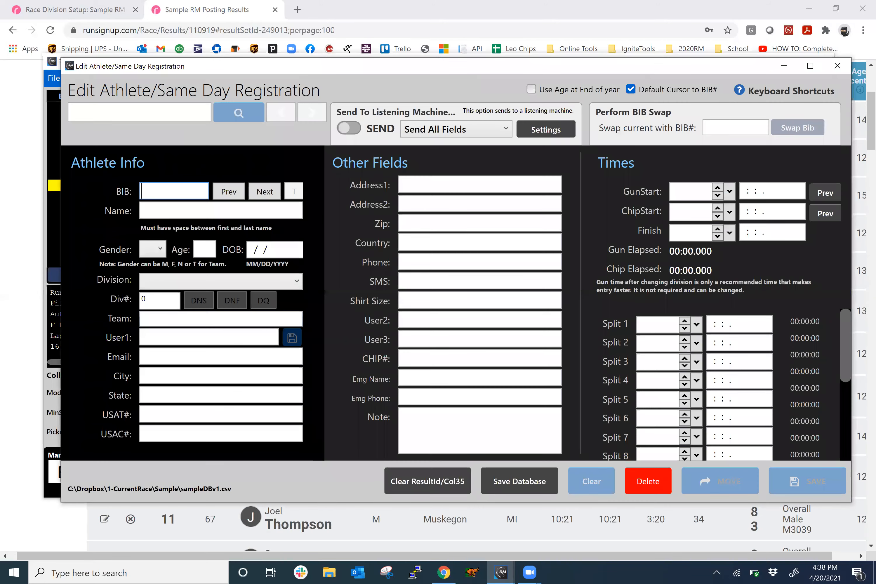
pyautogui.write('3')
pyautogui.press('Return')
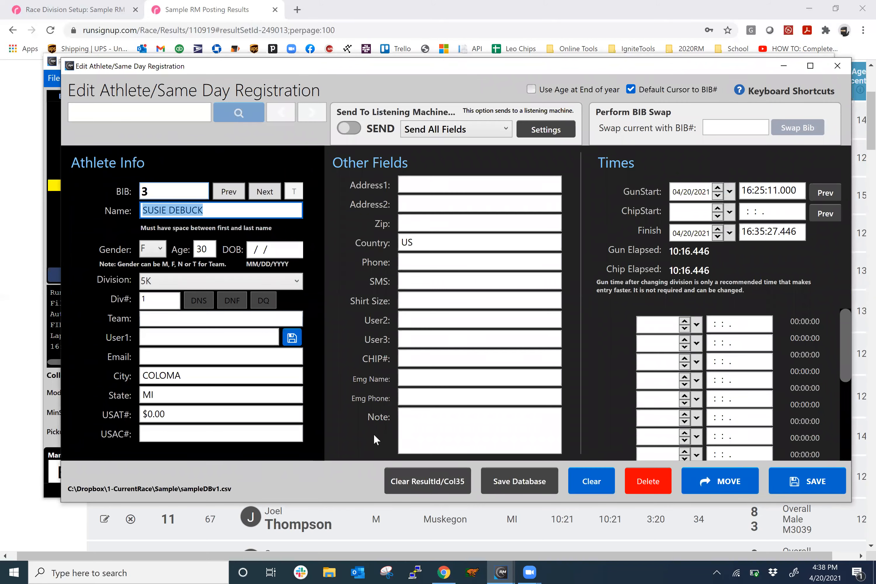
# Step: Clear the ResultId/Col35 value of bib 3, accept the confirmation, and close the athlete editor without saving the entrant
pyautogui.click(423, 485)
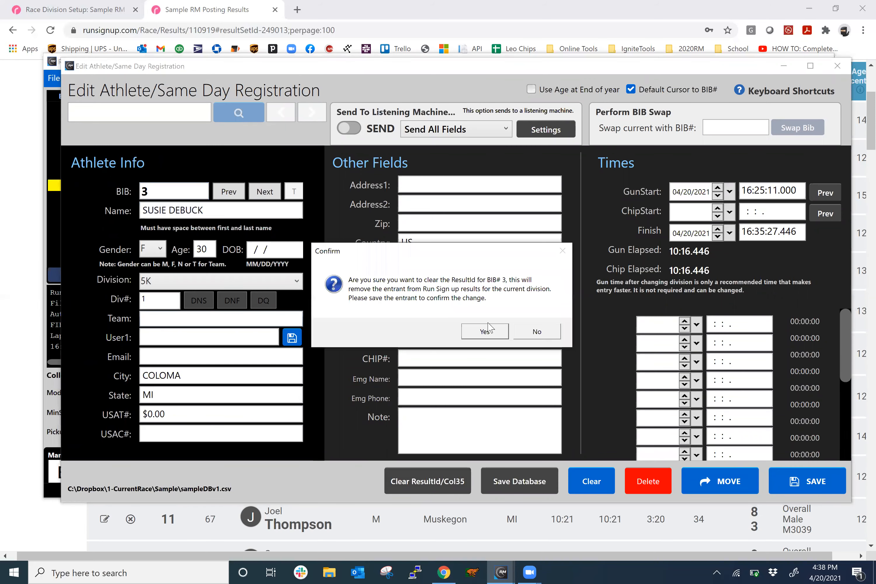
pyautogui.click(488, 331)
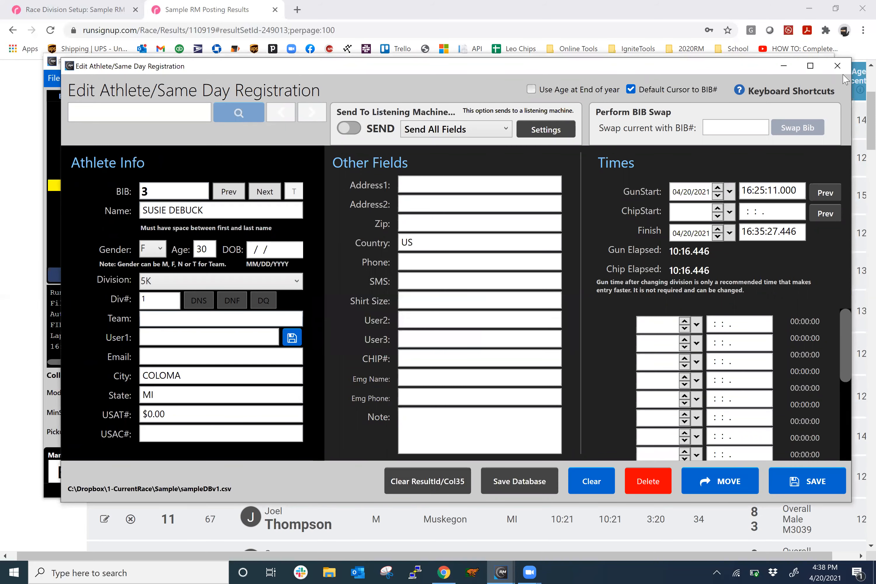
pyautogui.click(844, 72)
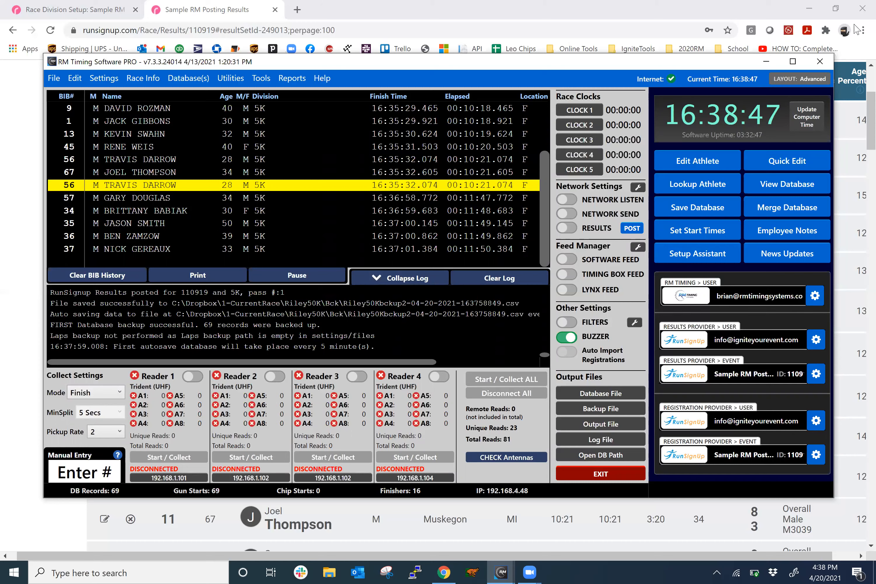
# Step: Switch between the RunSignup results page in the browser and RM Timing to review the posted 5K finishers, ending on the results page
pyautogui.click(759, 64)
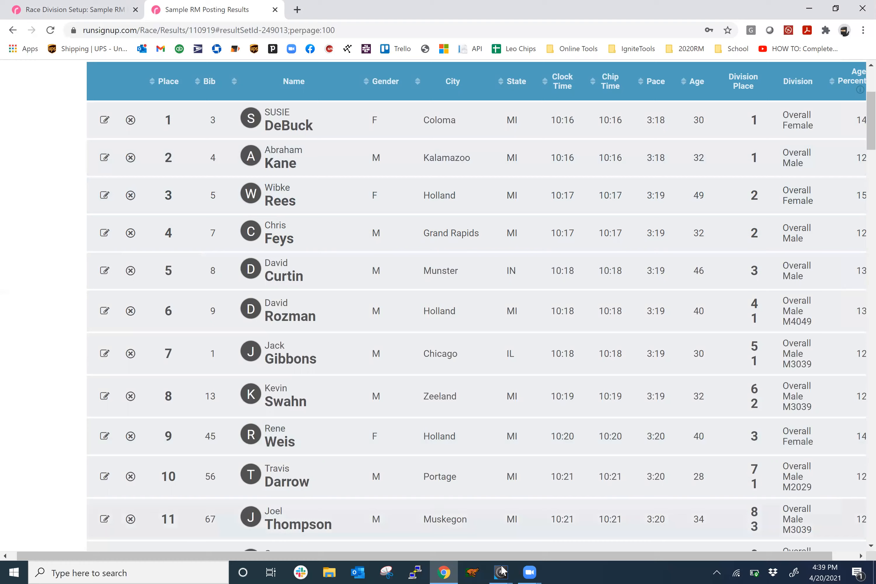
pyautogui.moveTo(502, 572)
pyautogui.click(443, 530)
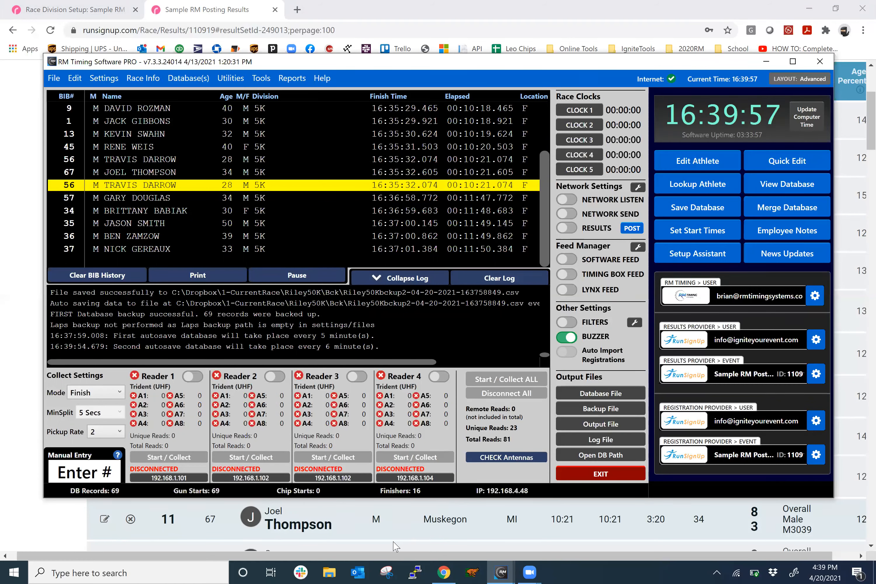
pyautogui.click(486, 333)
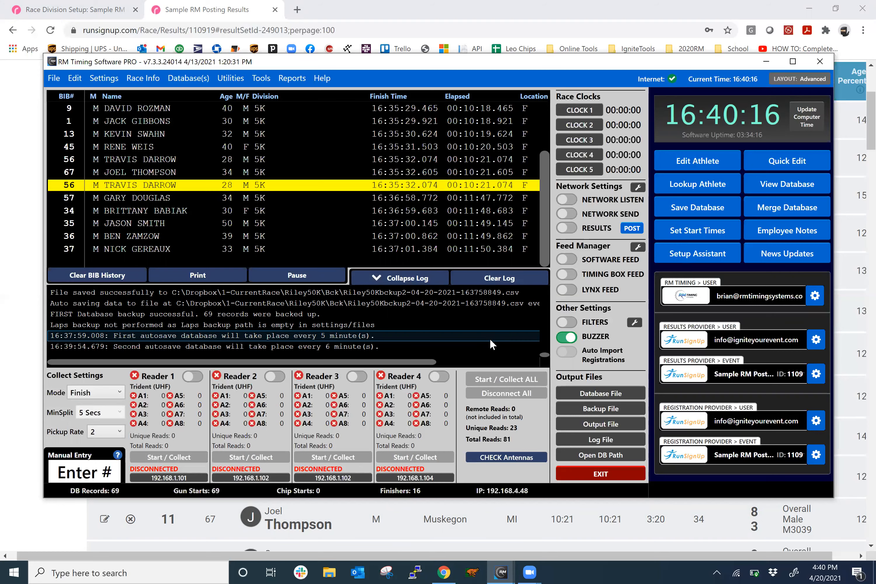
pyautogui.click(11, 196)
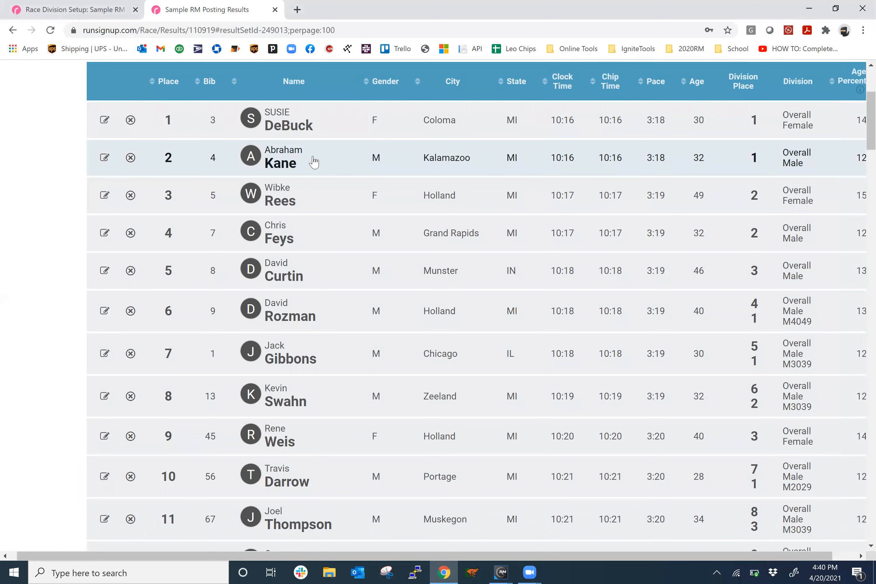